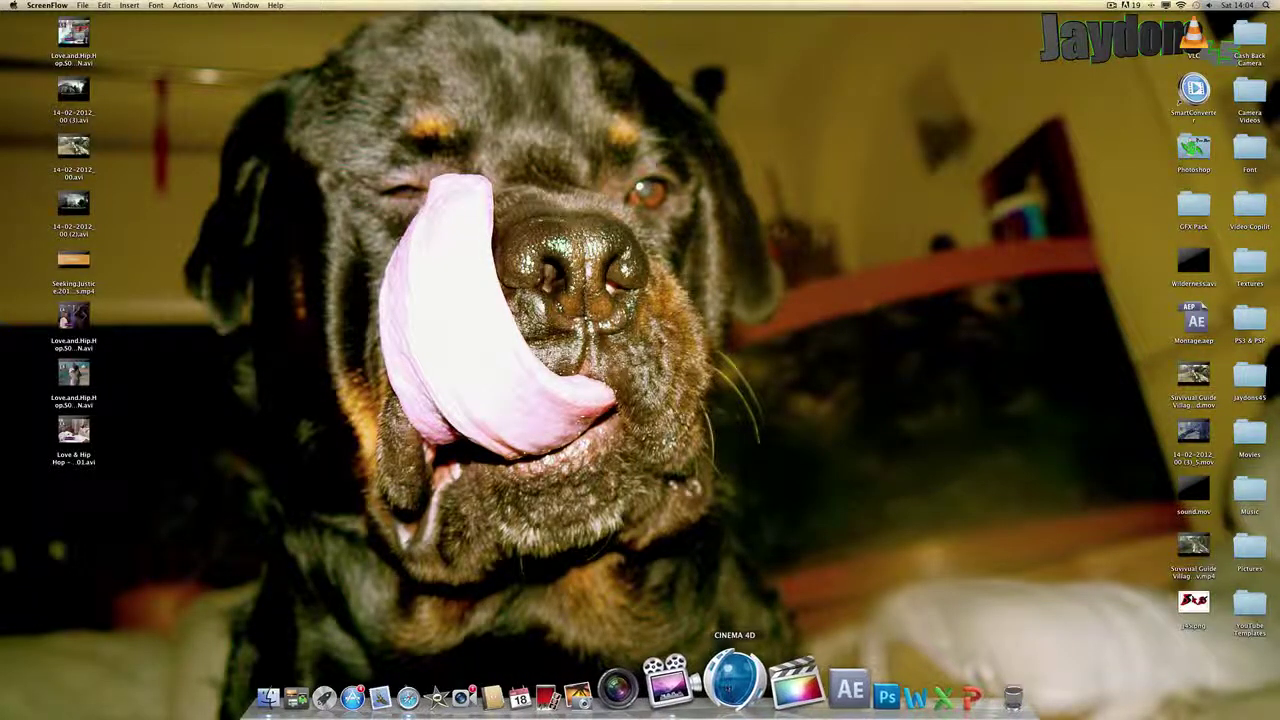
# - Open CINEMA 4D and add a MoText object to the empty scene
pyautogui.click(731, 686)
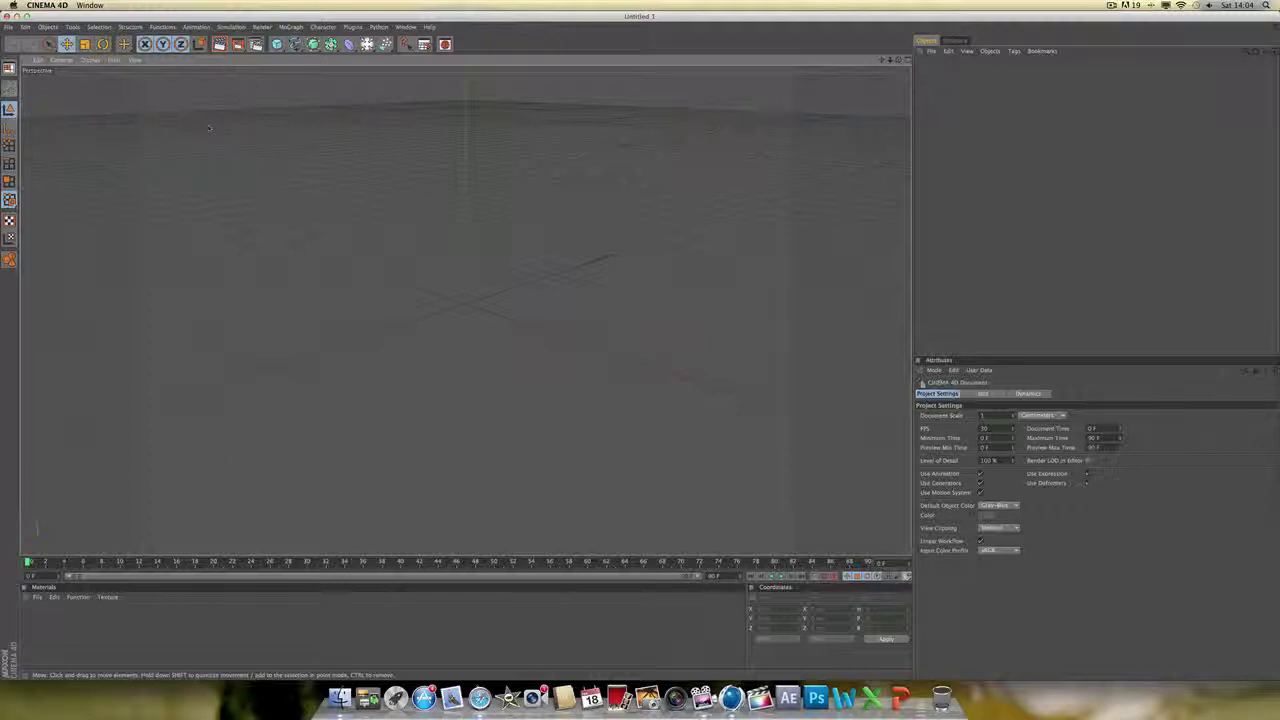
pyautogui.click(291, 26)
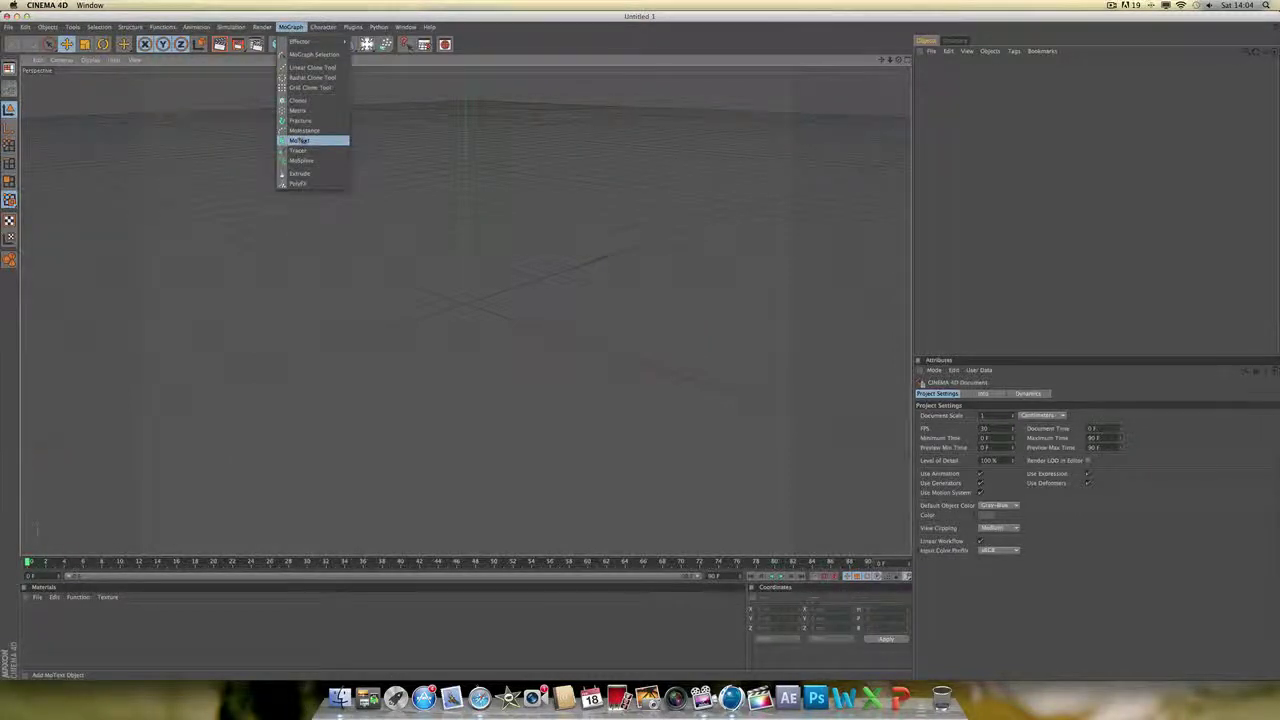
pyautogui.click(300, 141)
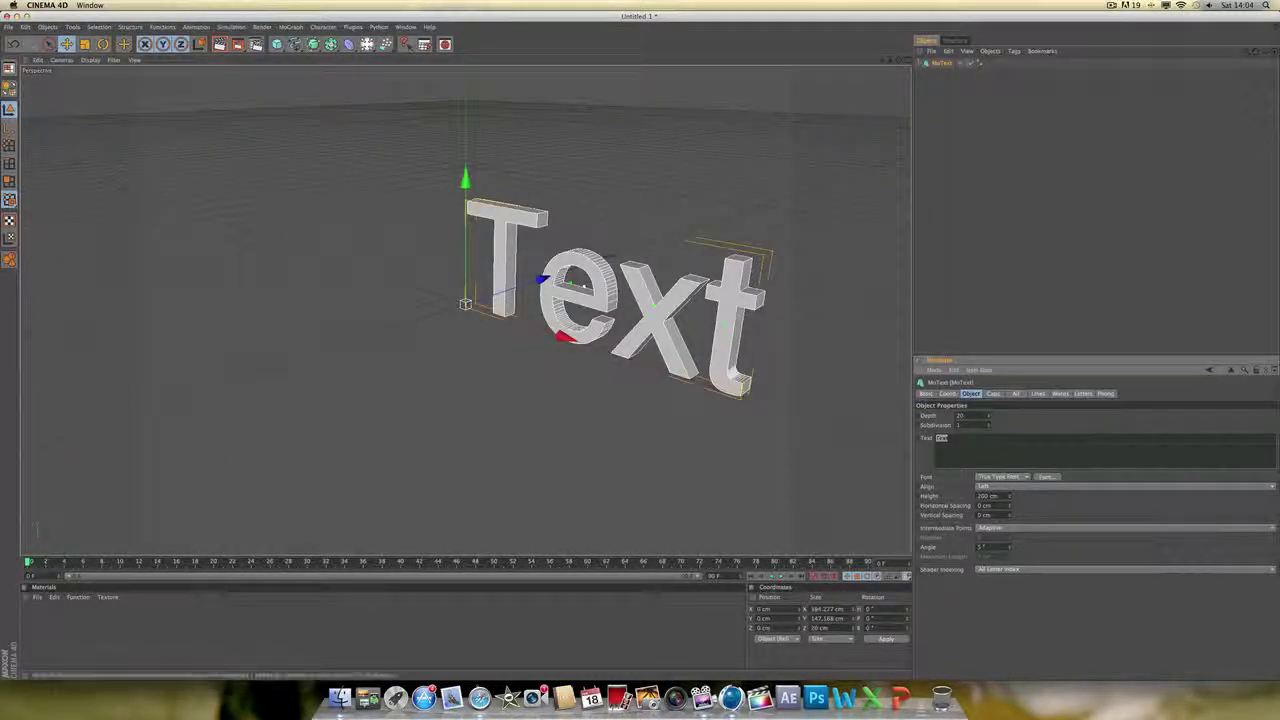
# - Change the MoText wording to "jaydons45" and shift the object along the negative X axis to centre it in the view
pyautogui.press('BackSpace')
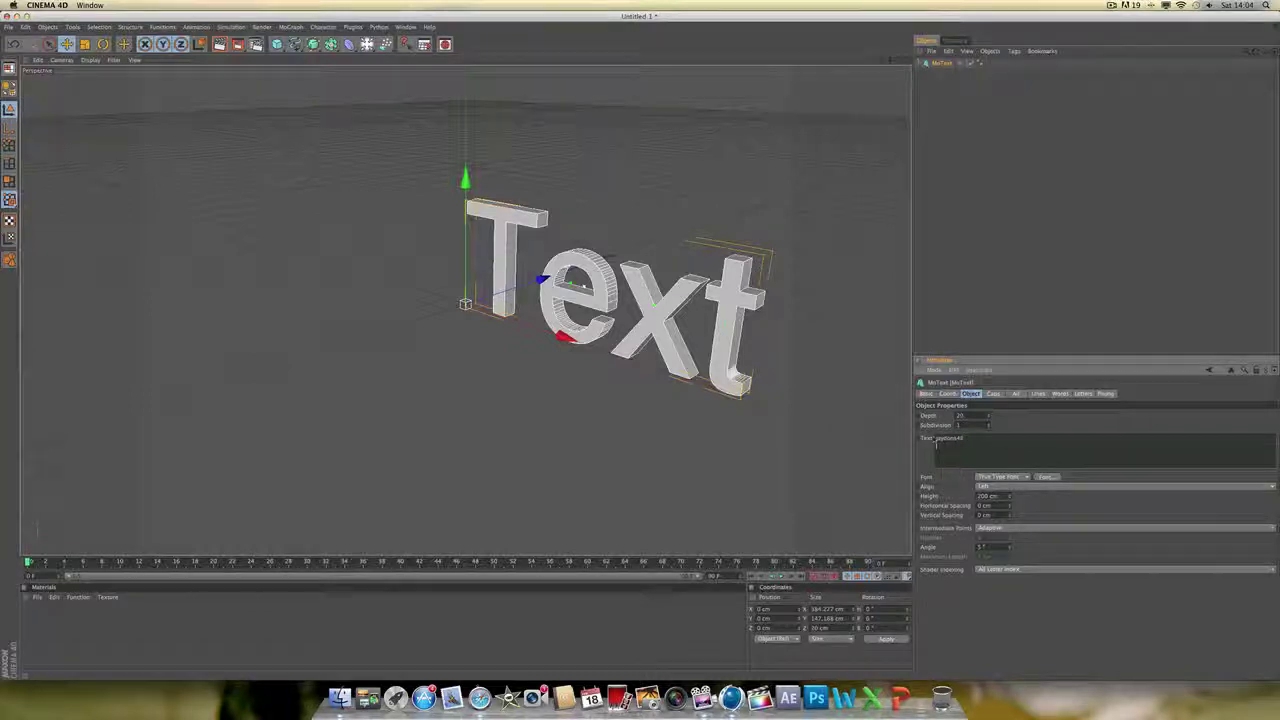
pyautogui.click(931, 443)
pyautogui.click(572, 338)
pyautogui.moveTo(572, 338); pyautogui.dragTo(331, 259)
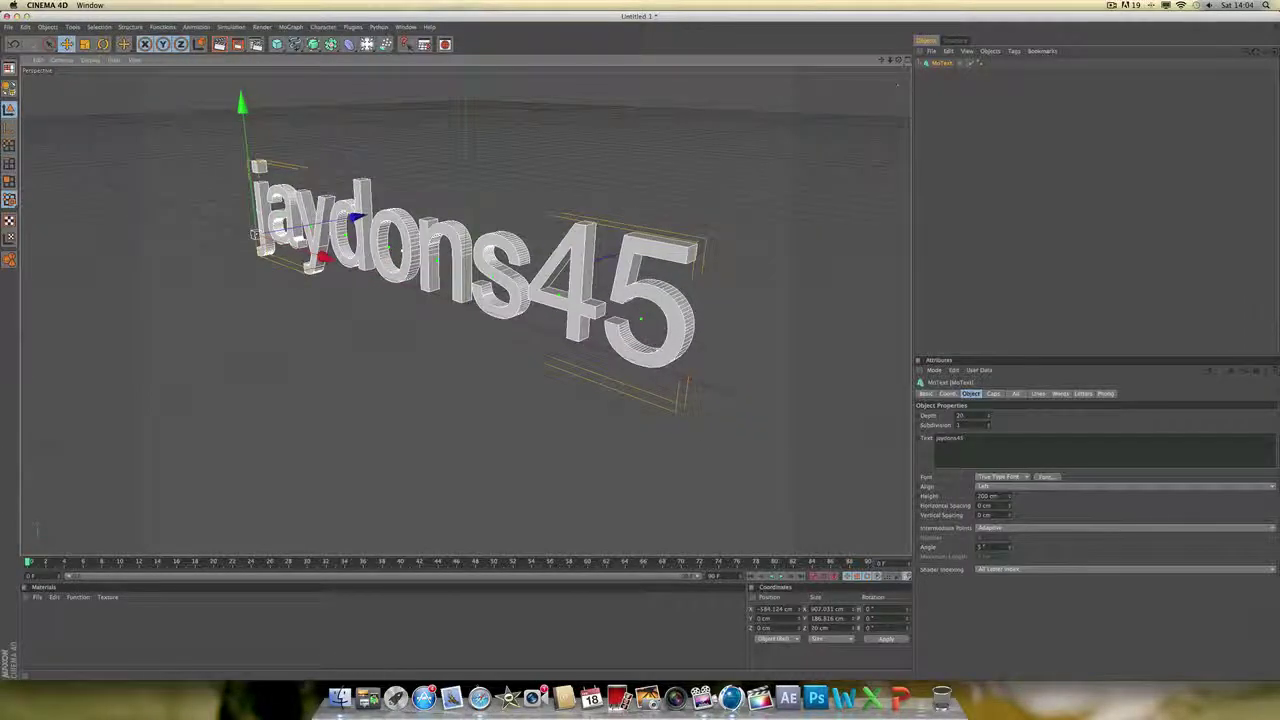
# - Set the extrusion depth of the jaydons45 text to 100
pyautogui.moveTo(898, 60); pyautogui.dragTo(1014, 58)
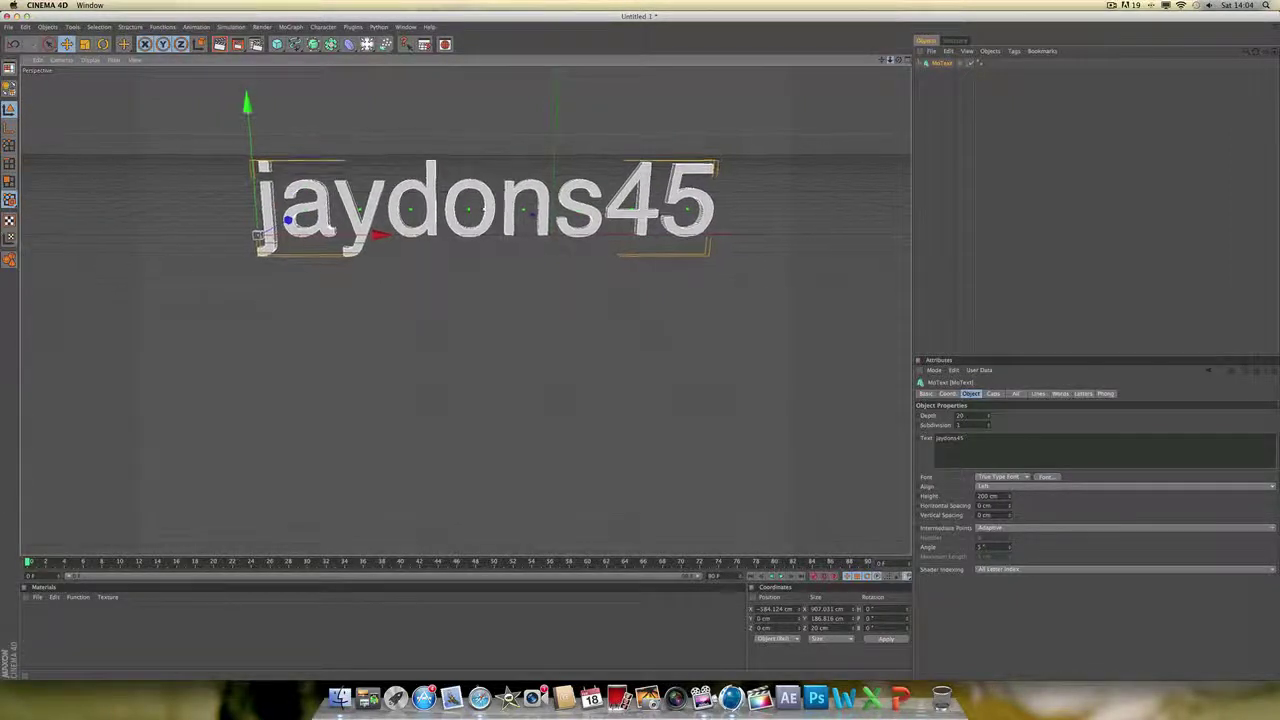
pyautogui.moveTo(890, 60); pyautogui.dragTo(850, 95)
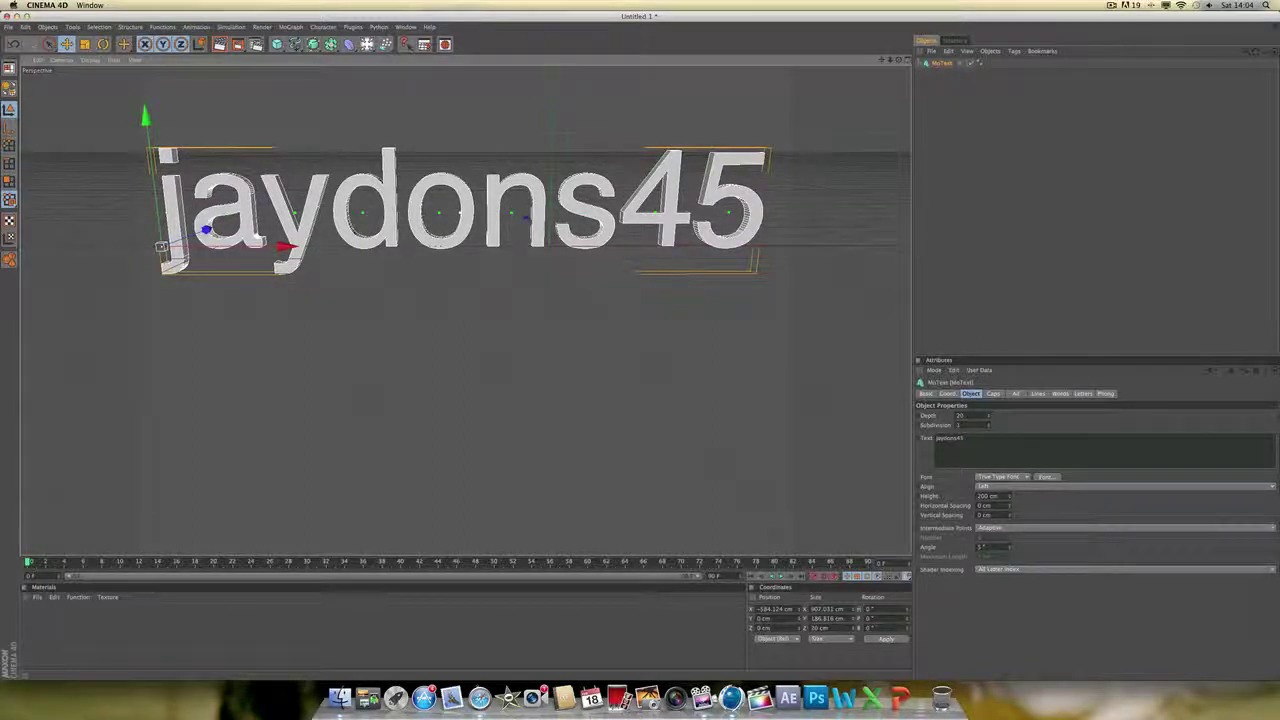
pyautogui.doubleClick(960, 415)
pyautogui.write('100')
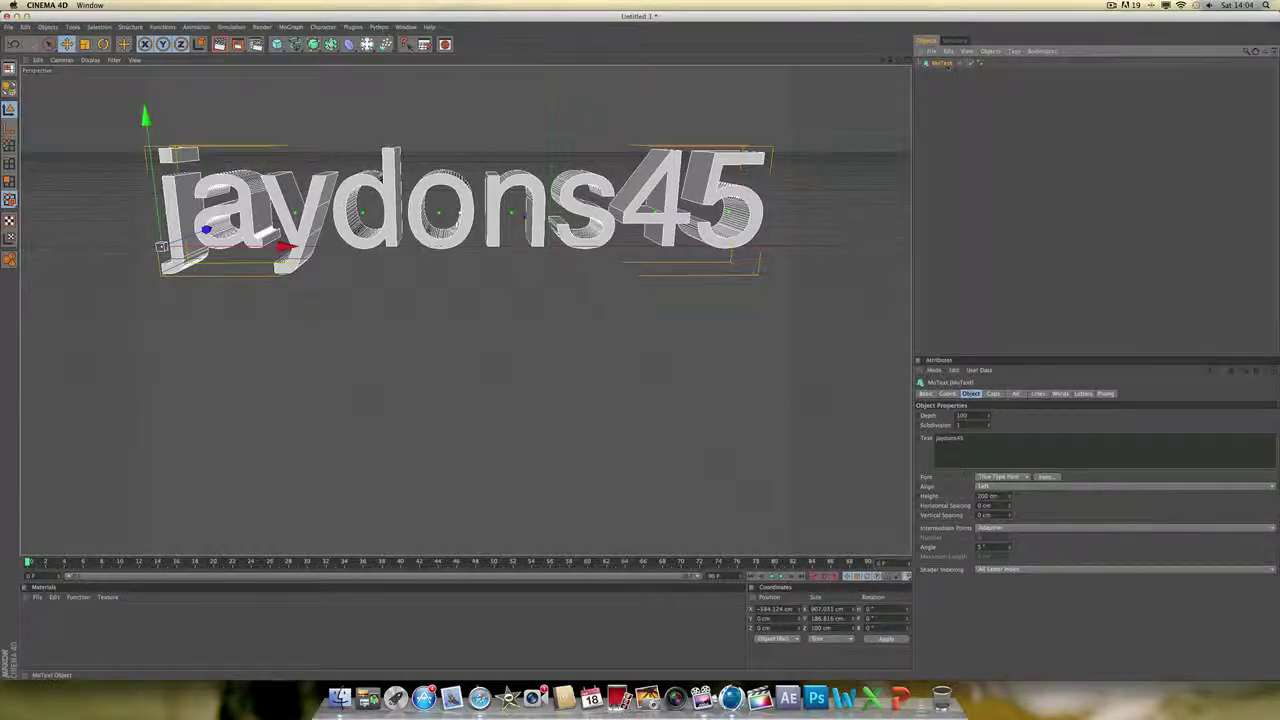
# - Duplicate the MoText object and set the copy's depth to 75
pyautogui.press('super+v')
pyautogui.moveTo(969, 416); pyautogui.dragTo(940, 419)
pyautogui.write('1')
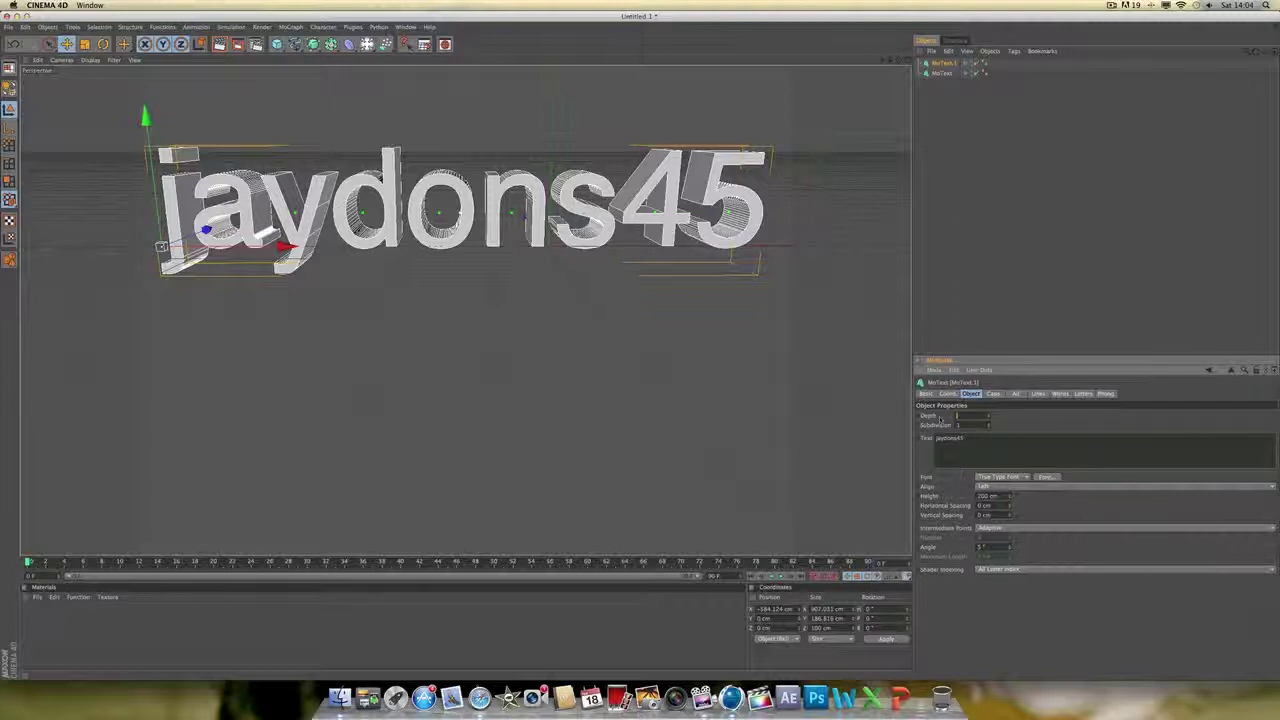
pyautogui.write('75')
pyautogui.press('Return')
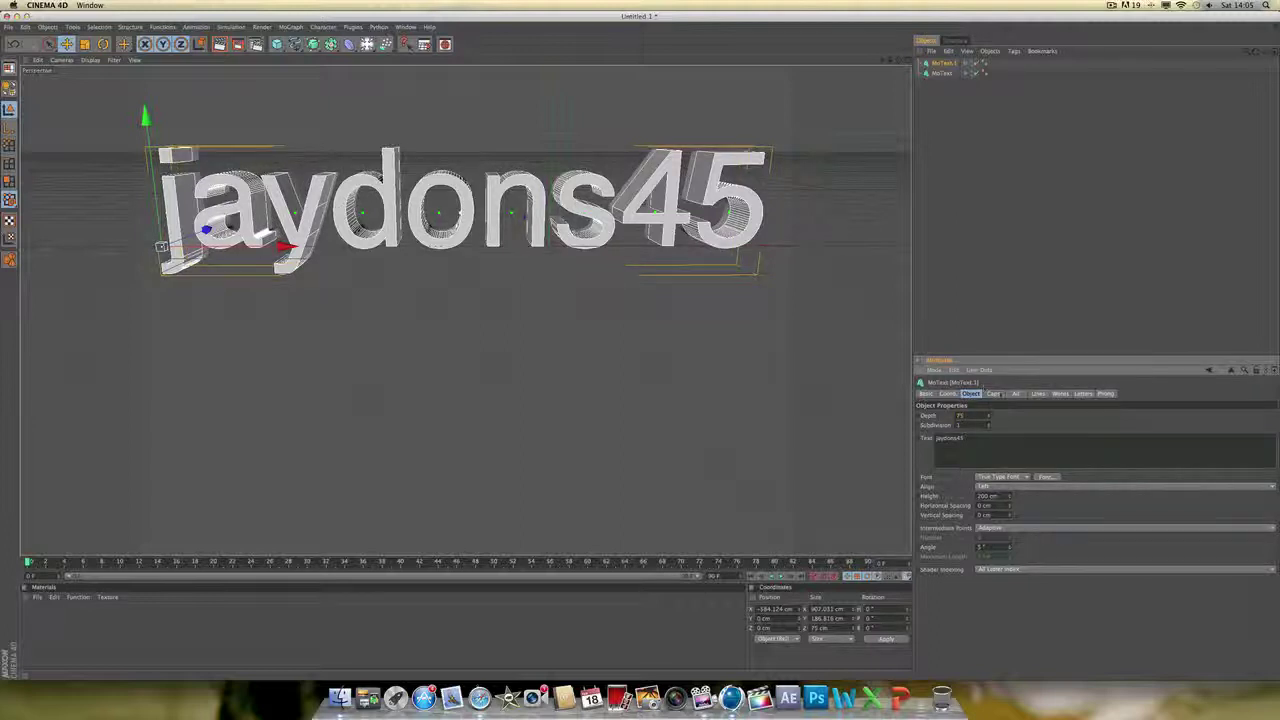
# - Give the duplicated text a Fillet Cap at both its start and its end
pyautogui.click(993, 393)
pyautogui.click(997, 444)
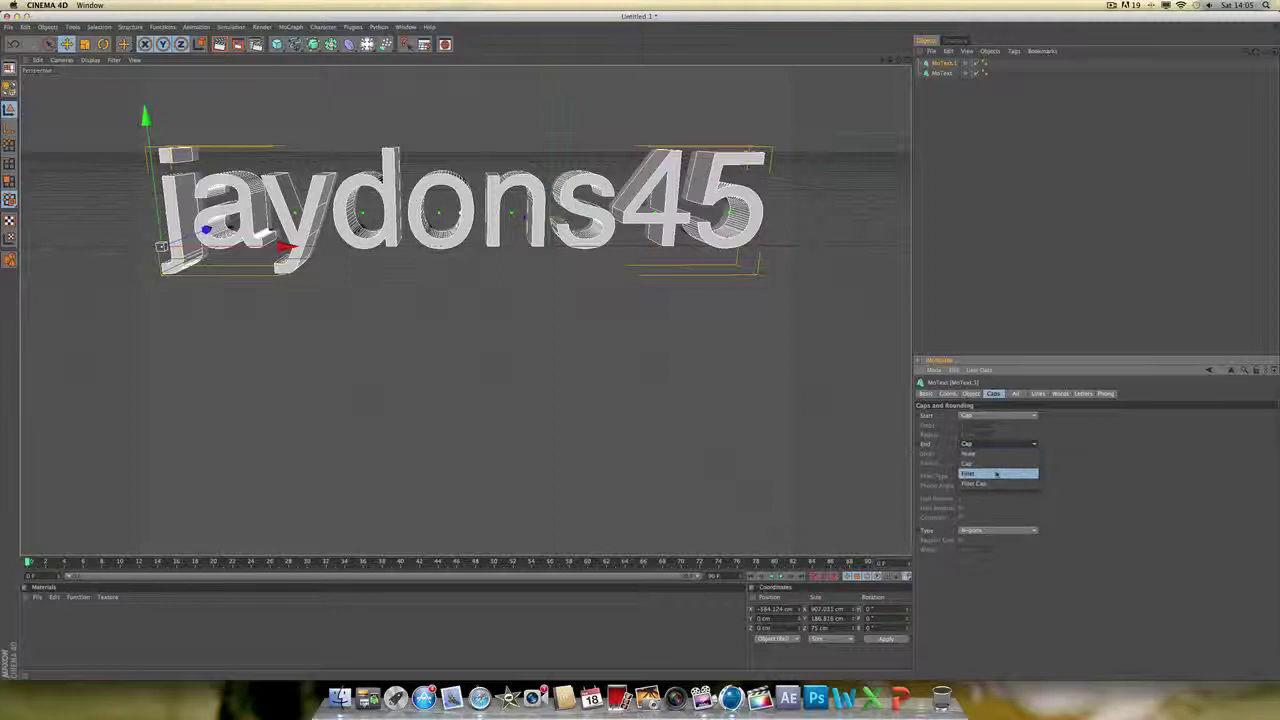
pyautogui.click(996, 466)
pyautogui.click(997, 415)
pyautogui.click(1000, 440)
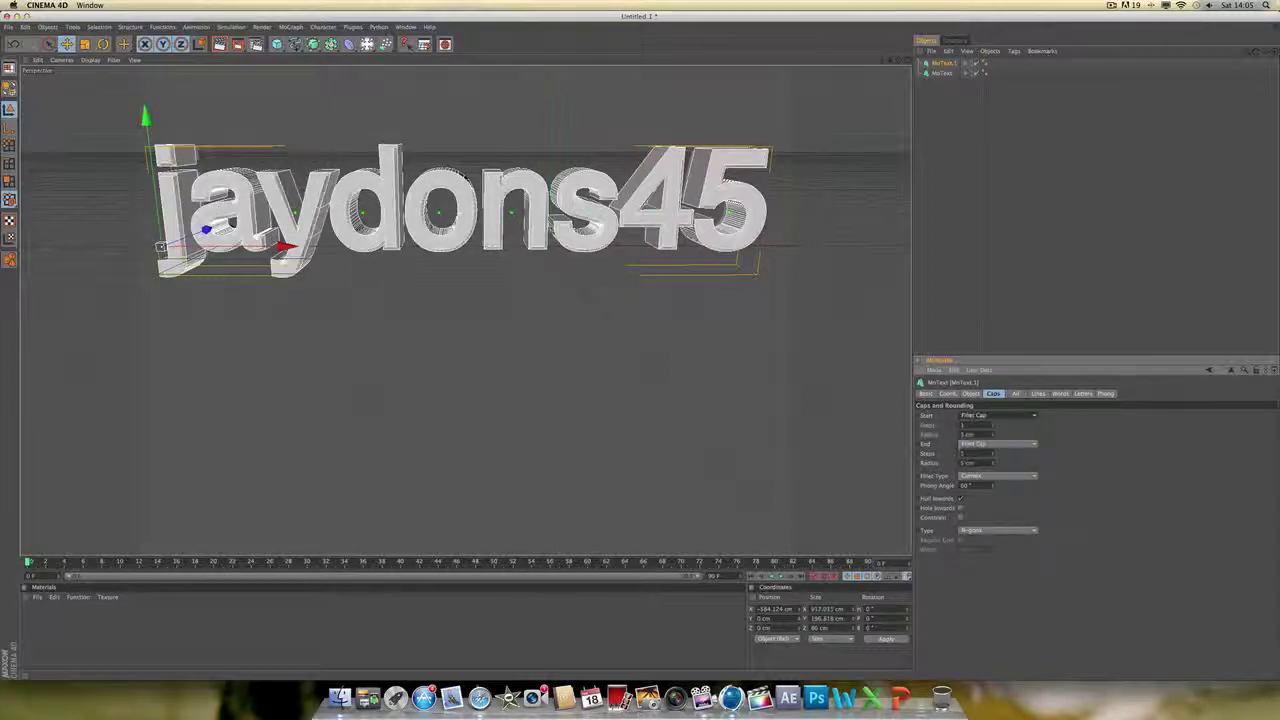
# - Move the duplicated text along the Z axis to about 21 cm, offsetting it from the original text
pyautogui.moveTo(899, 60); pyautogui.dragTo(893, 16)
pyautogui.moveTo(139, 370); pyautogui.dragTo(136, 384)
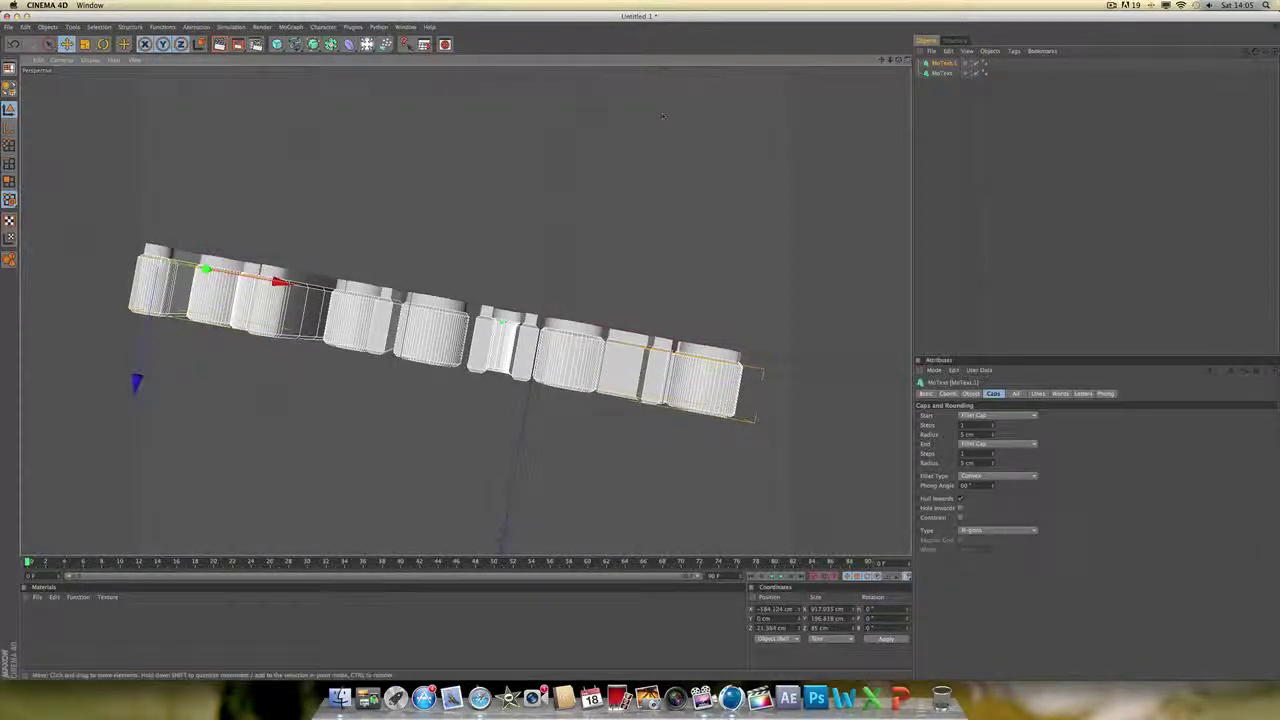
pyautogui.moveTo(899, 60); pyautogui.dragTo(873, 86)
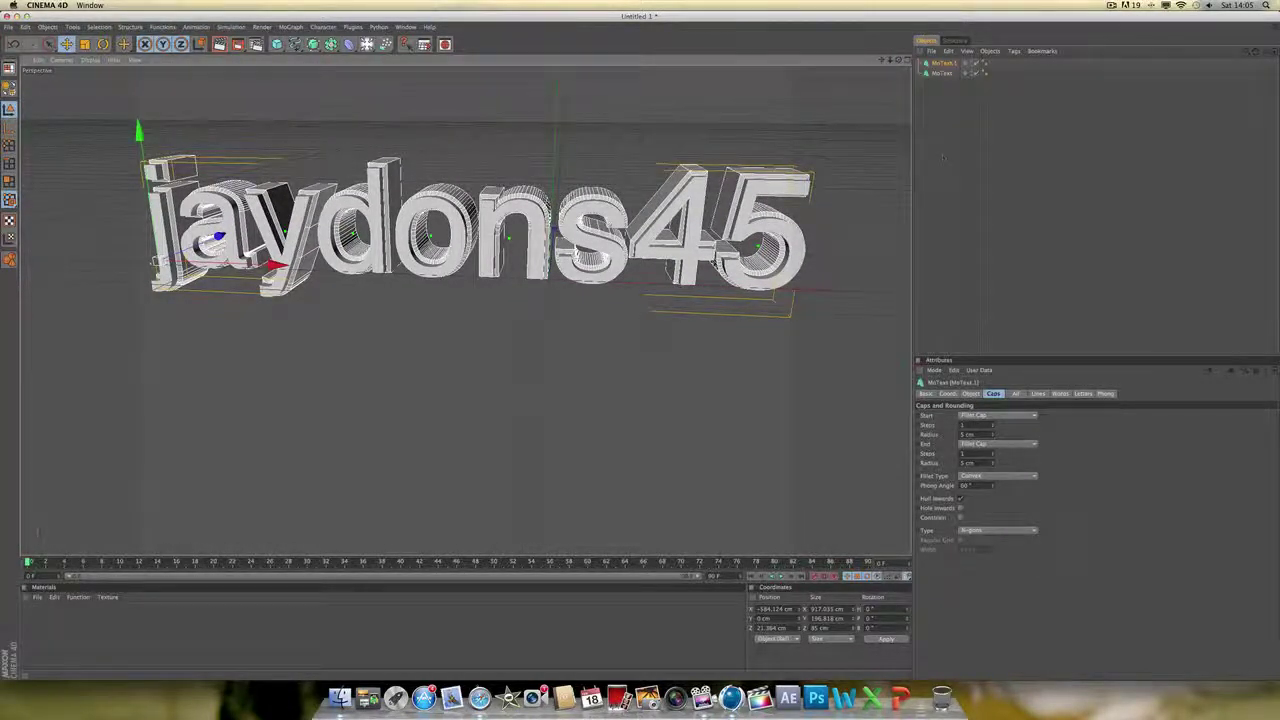
# - Create a new material and start choosing an image file for its colour texture
pyautogui.doubleClick(300, 618)
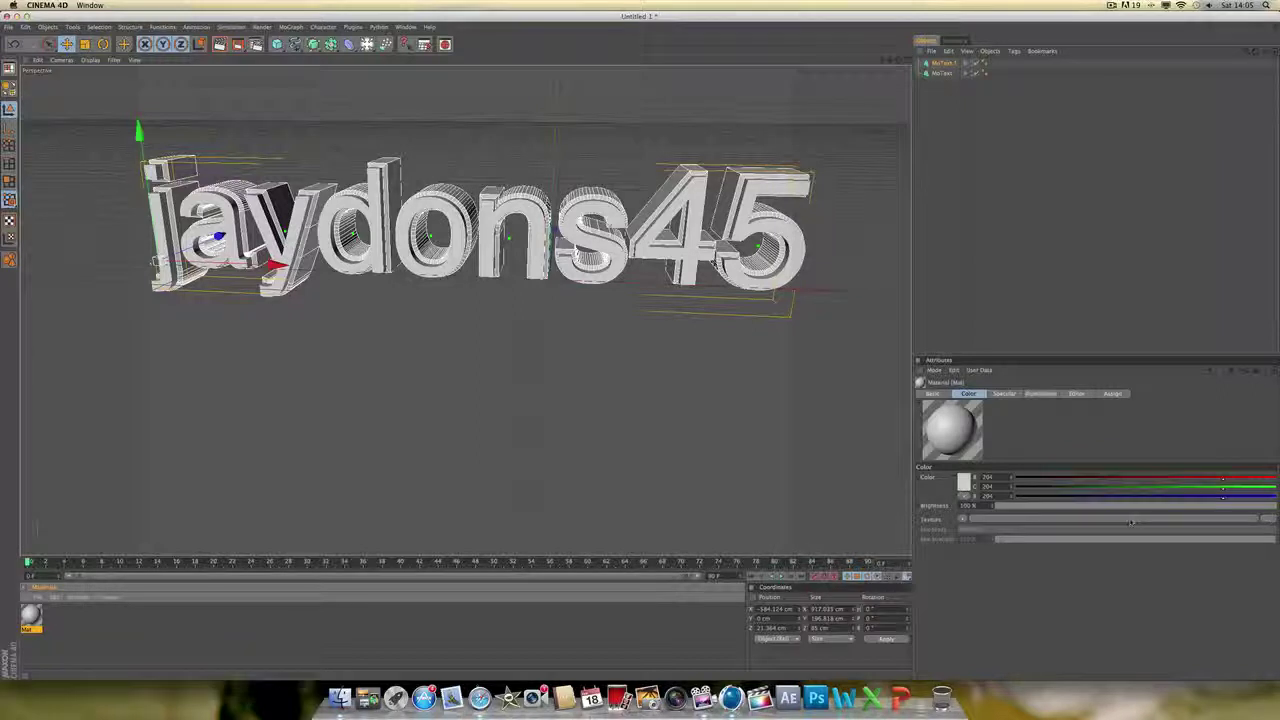
pyautogui.click(968, 394)
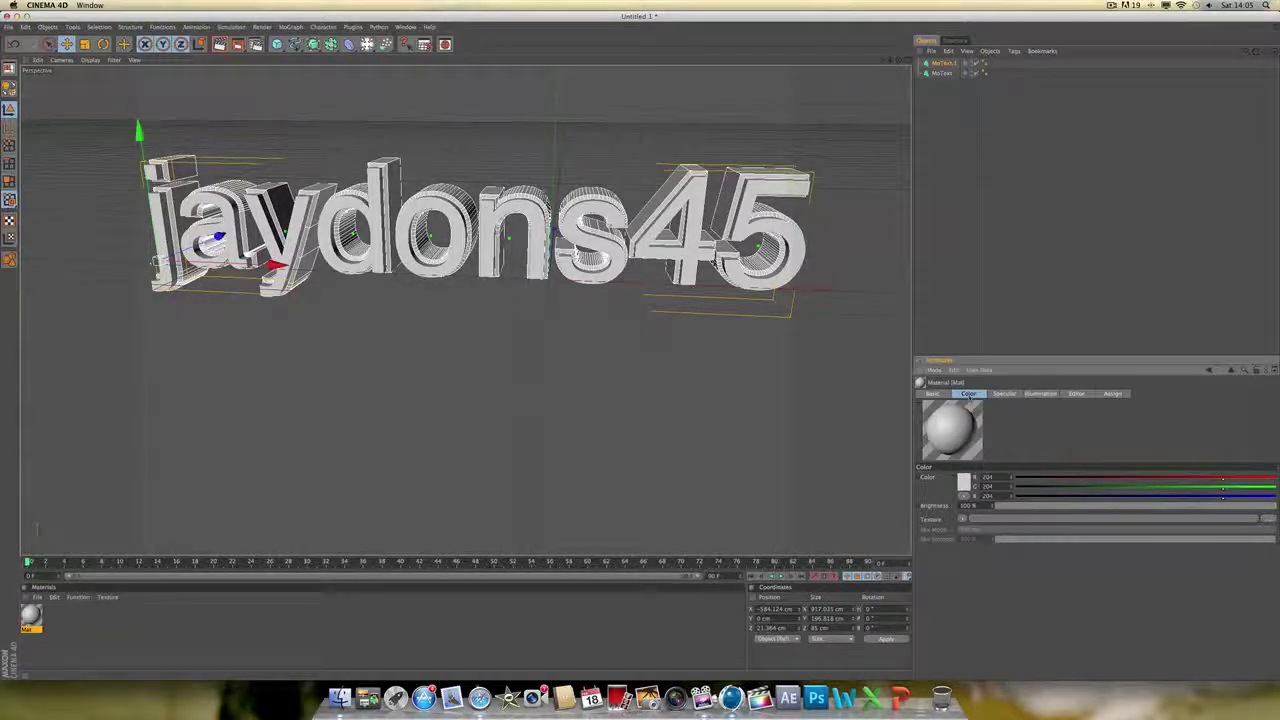
pyautogui.click(932, 520)
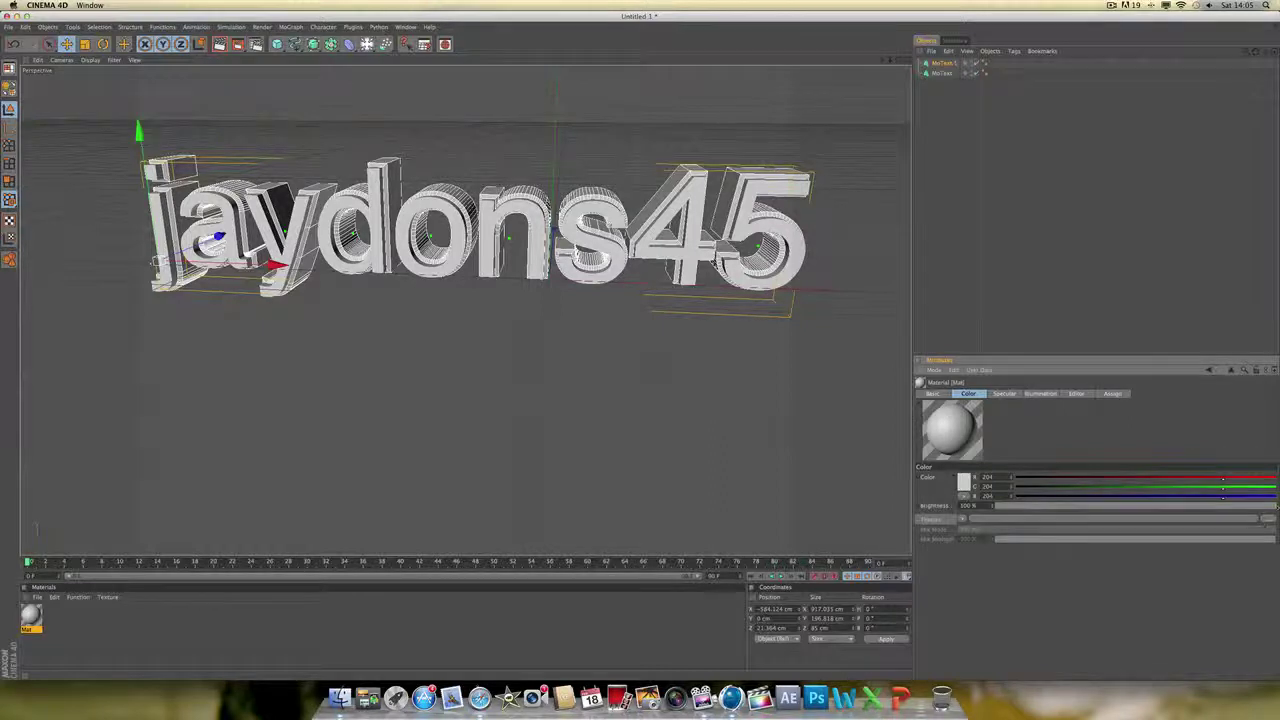
pyautogui.click(1268, 520)
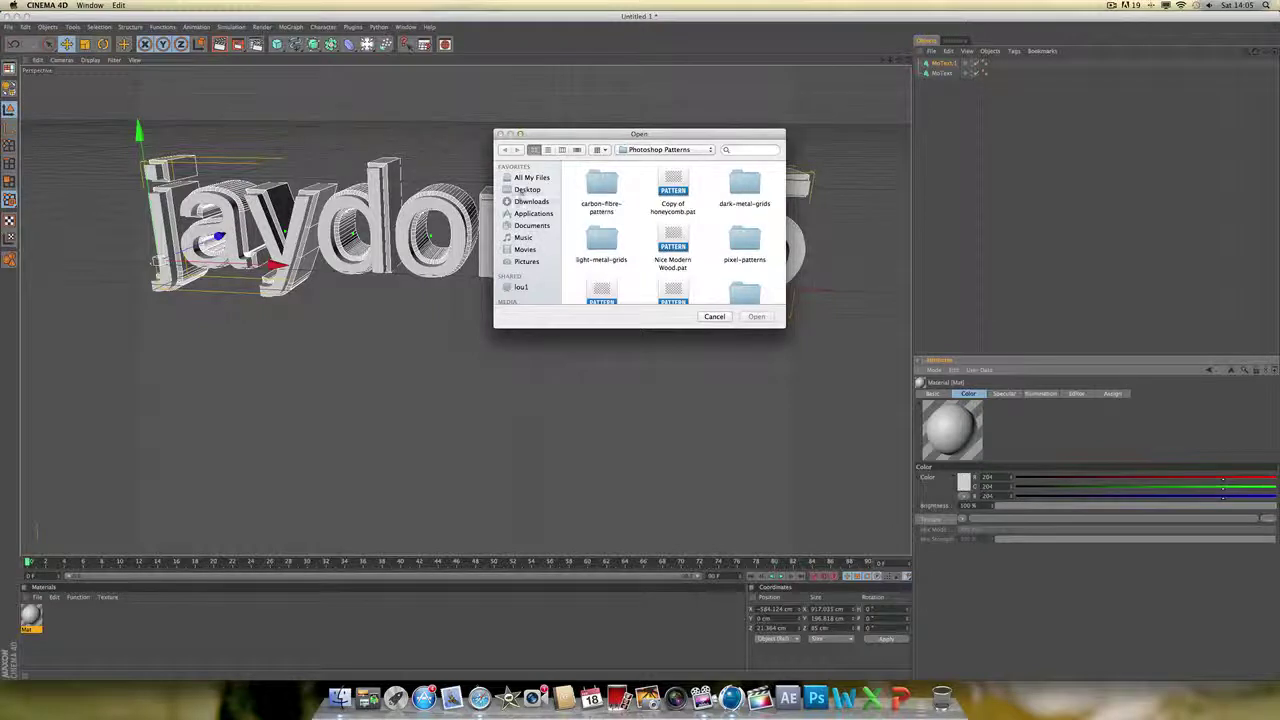
# - Browse from the Desktop into the GFX Pack folder and open its Textures folder
pyautogui.click(523, 189)
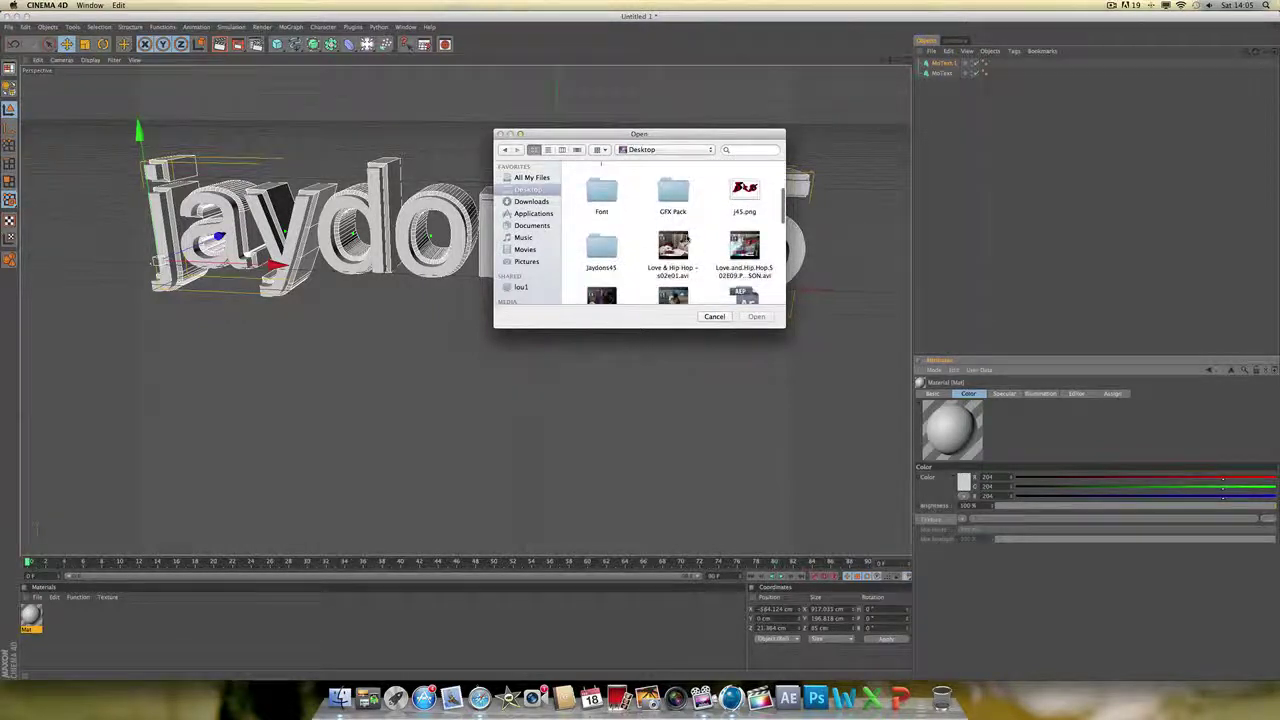
pyautogui.scroll(-5, 687, 237)
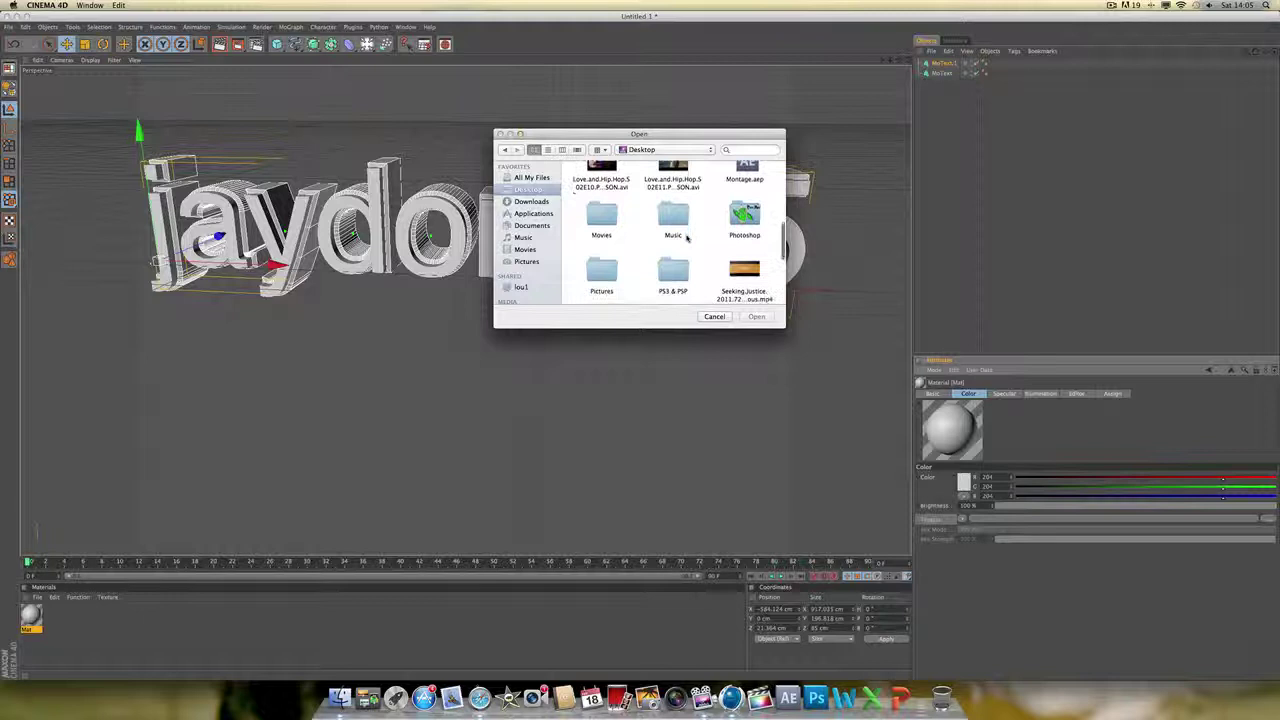
pyautogui.scroll(-4, 687, 237)
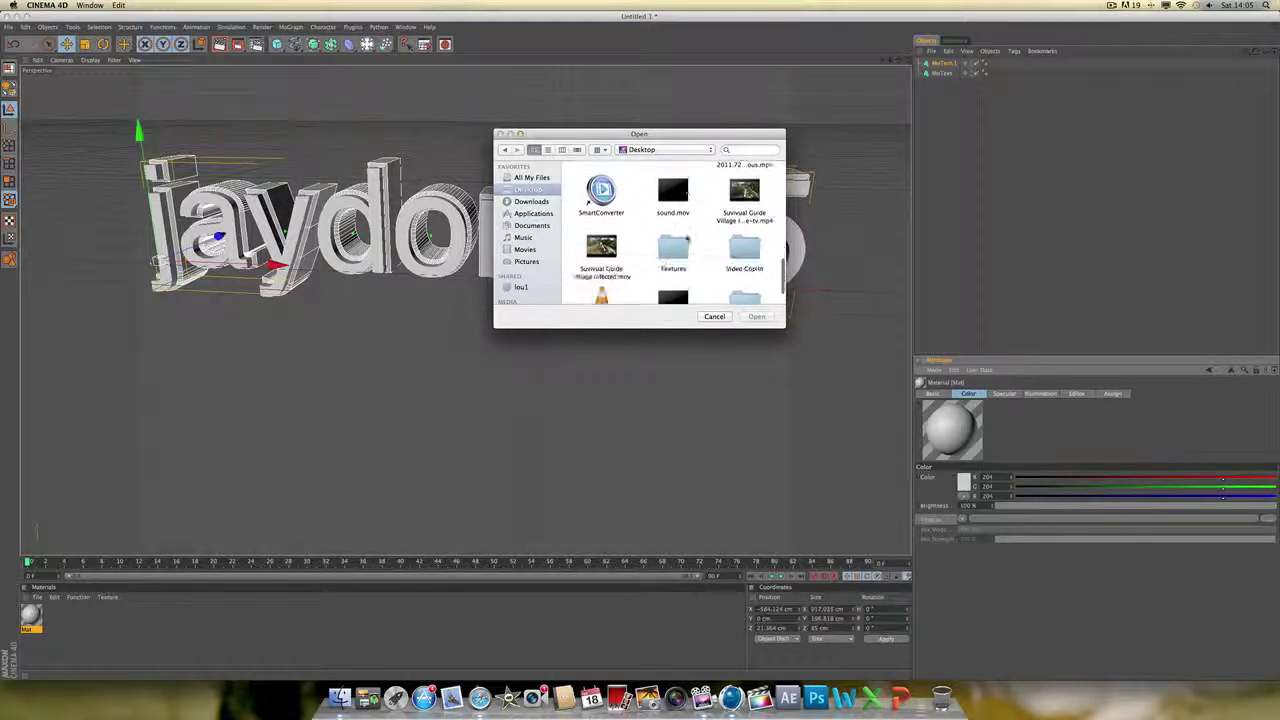
pyautogui.scroll(-2, 687, 237)
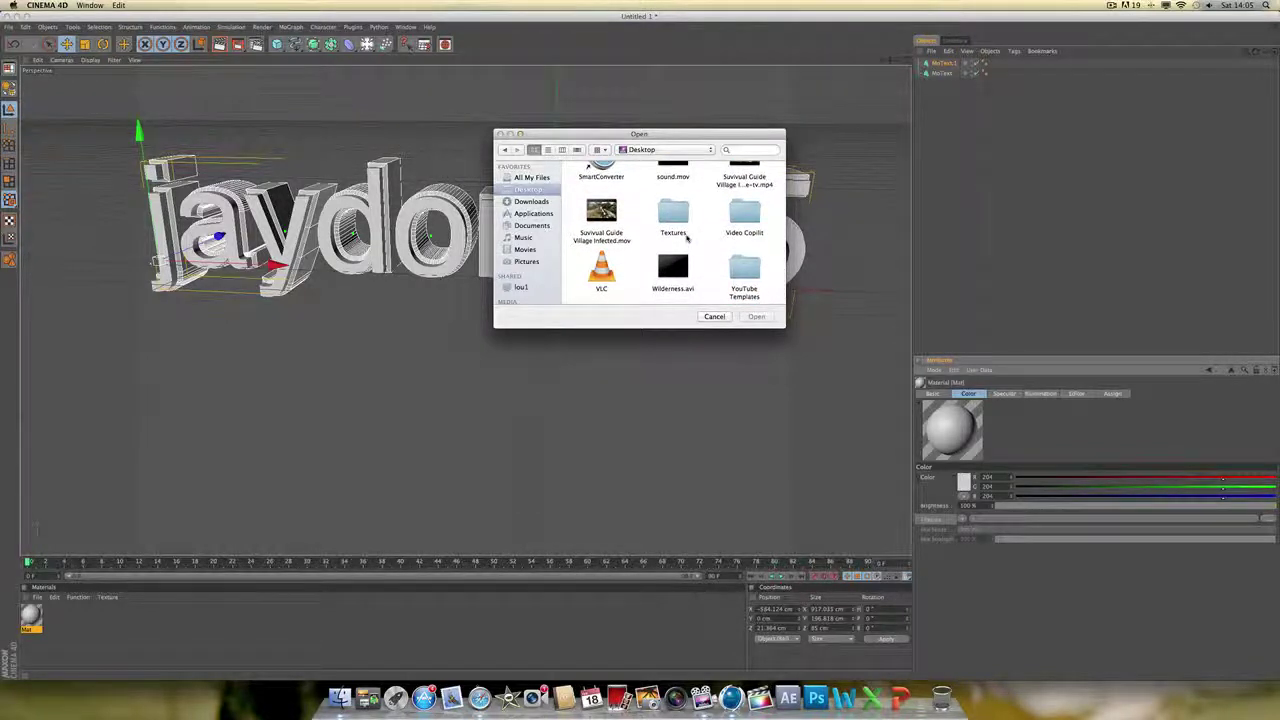
pyautogui.scroll(2, 687, 237)
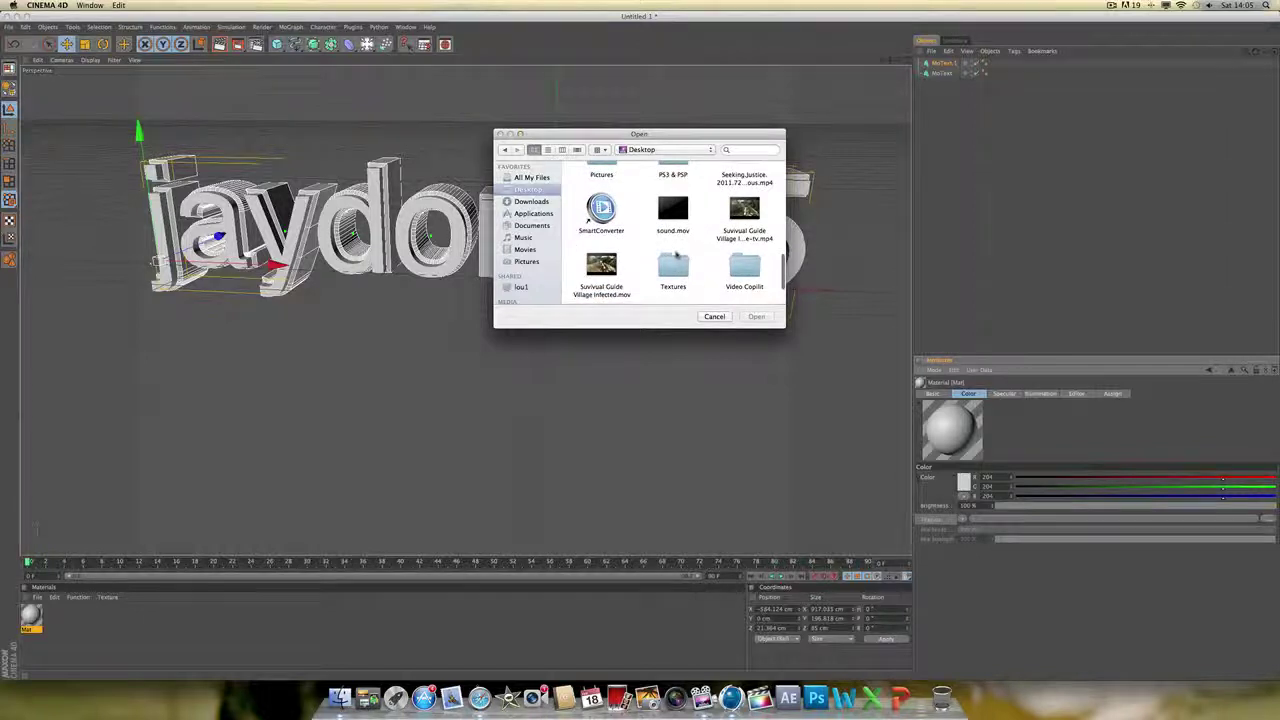
pyautogui.scroll(6, 676, 262)
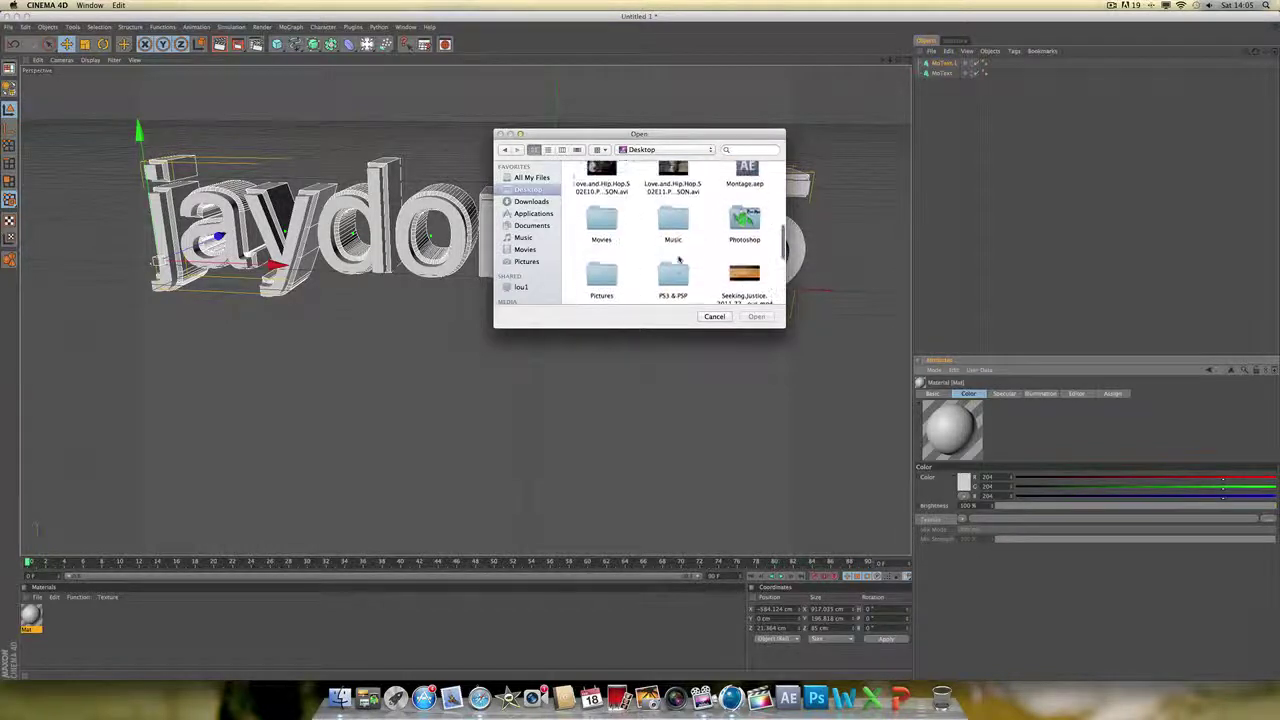
pyautogui.scroll(1, 677, 258)
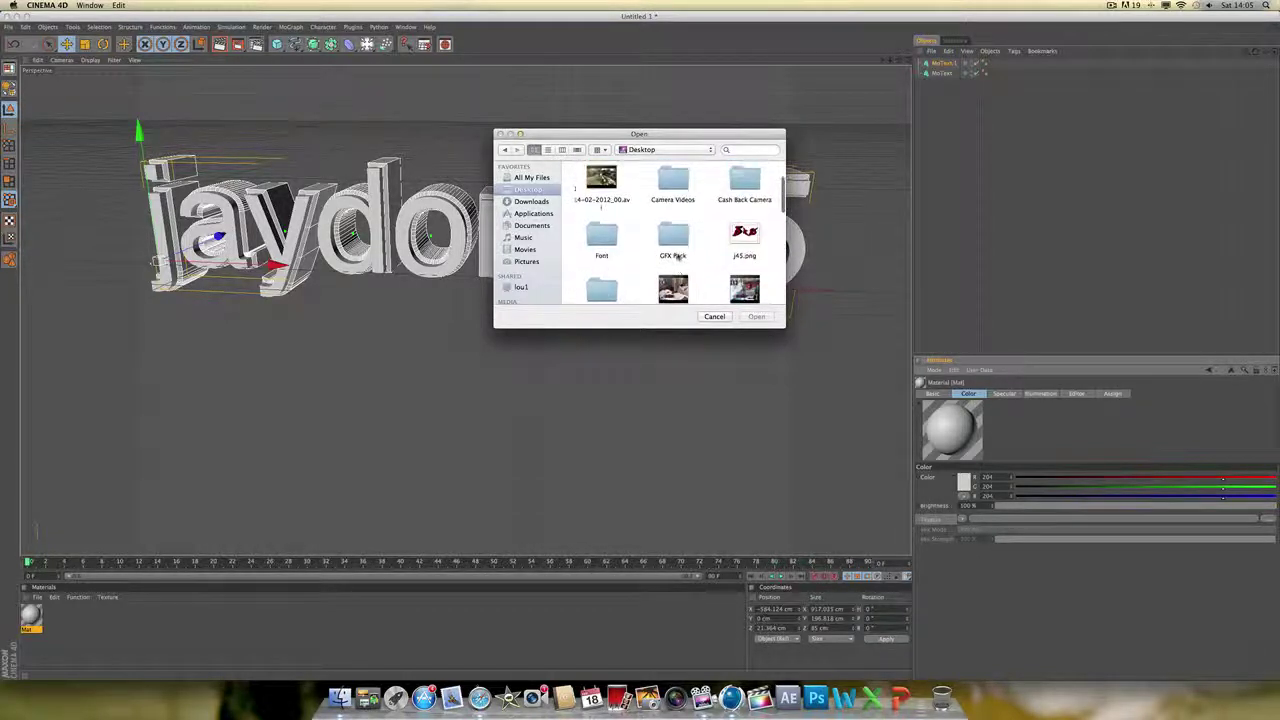
pyautogui.doubleClick(674, 238)
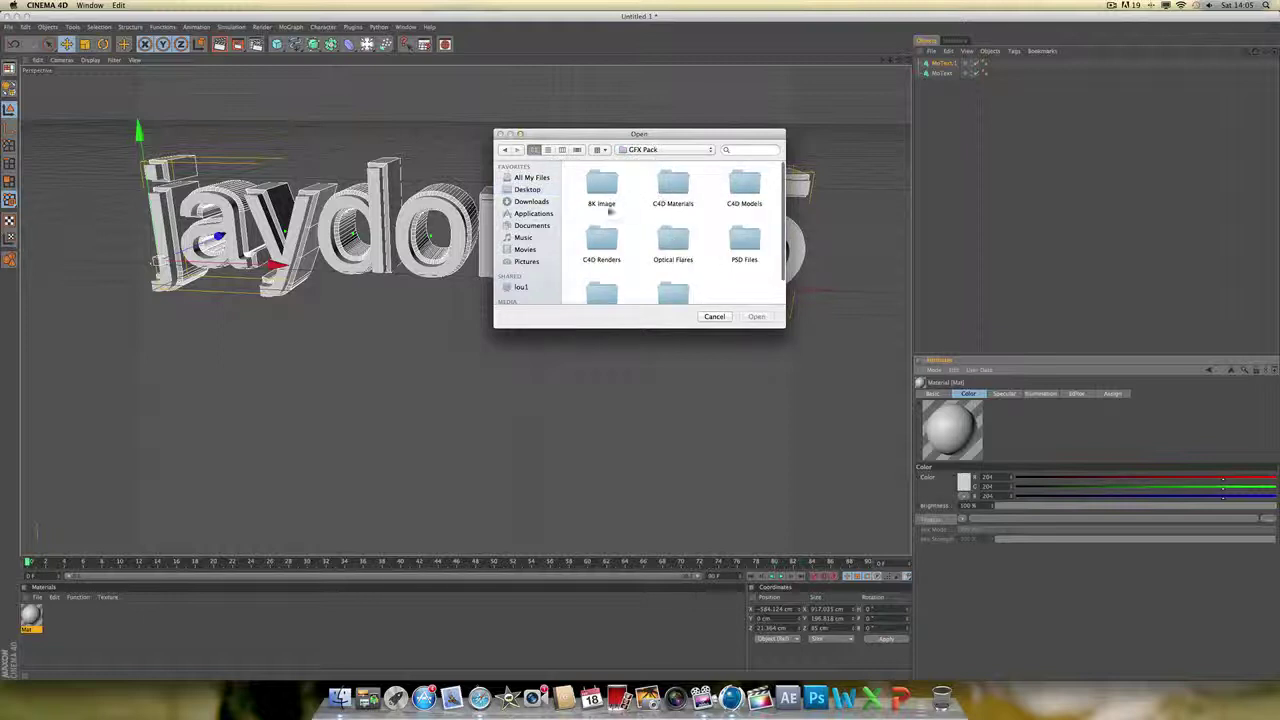
pyautogui.scroll(-1, 712, 261)
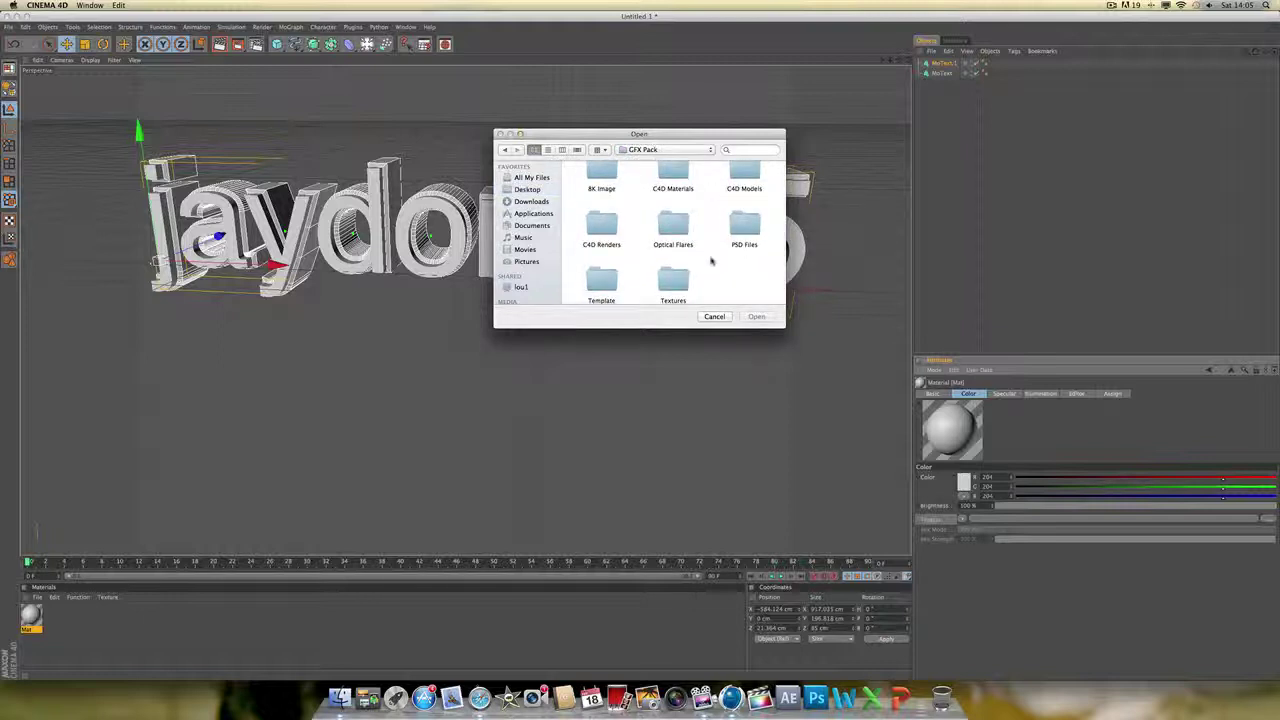
pyautogui.scroll(-1, 700, 262)
pyautogui.doubleClick(676, 257)
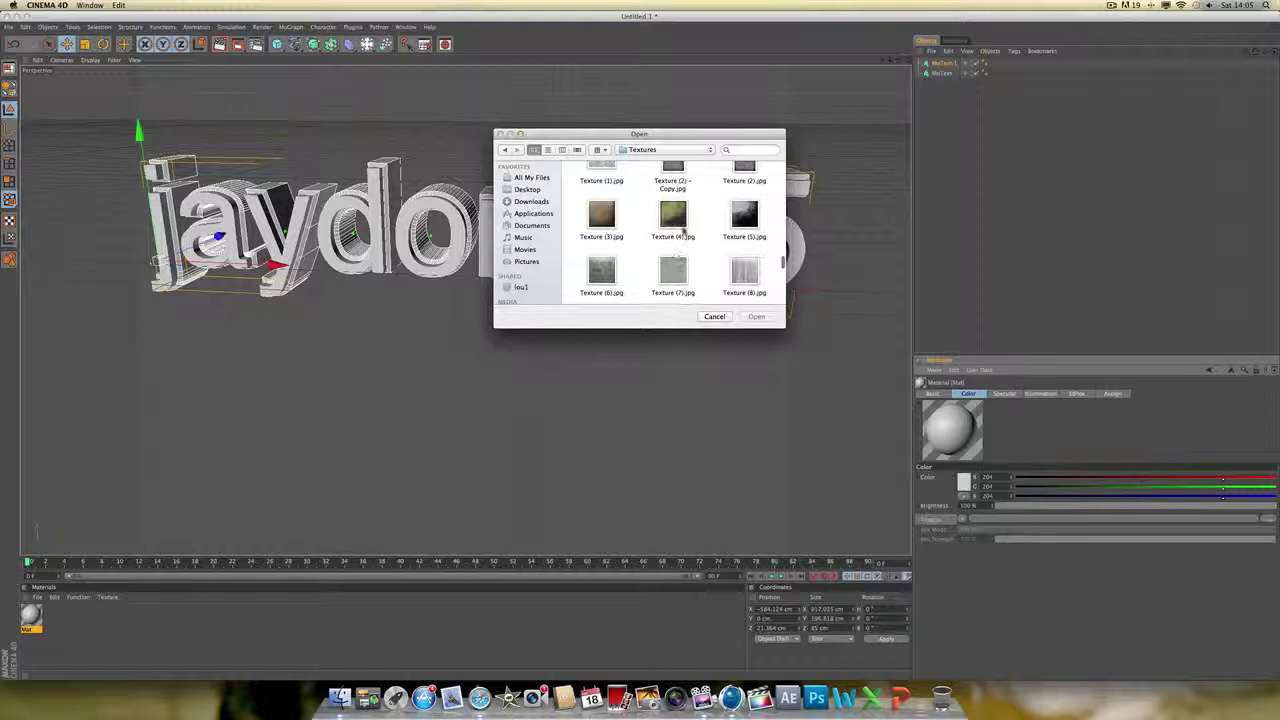
# - Load Striped.jpg as the material's colour texture and agree to copy the image to the document location
pyautogui.scroll(-10, 682, 232)
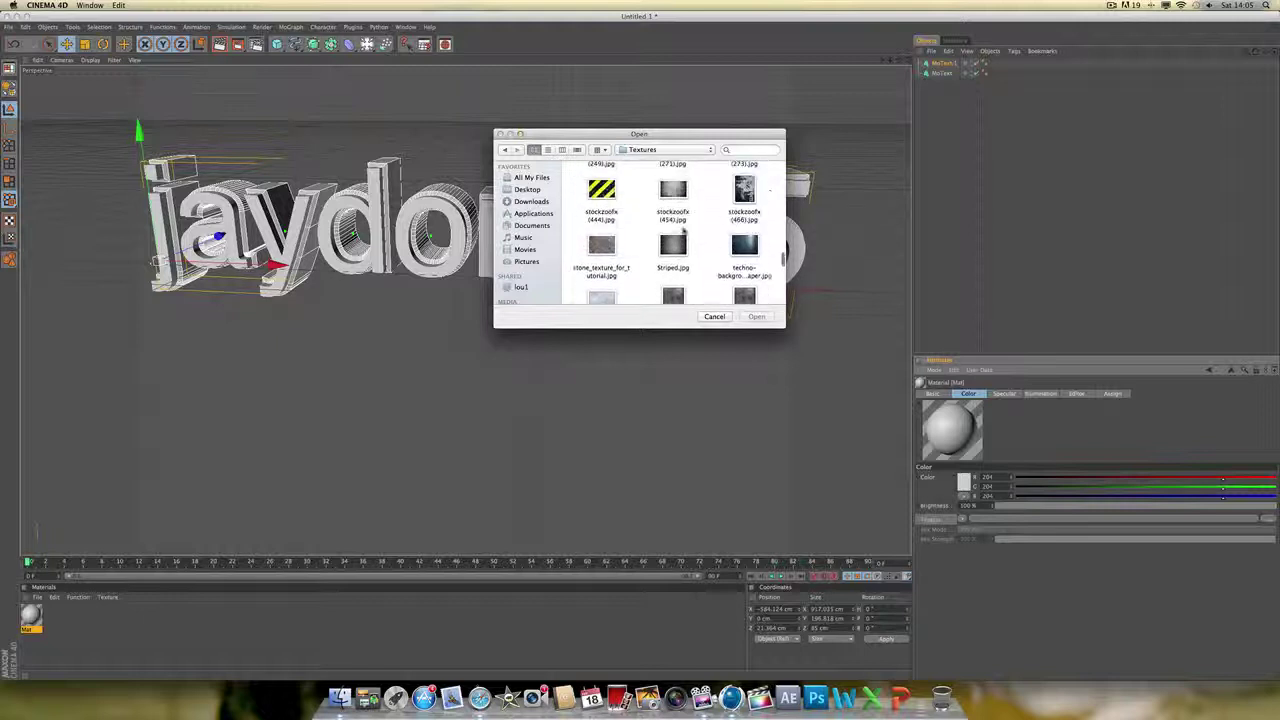
pyautogui.click(673, 248)
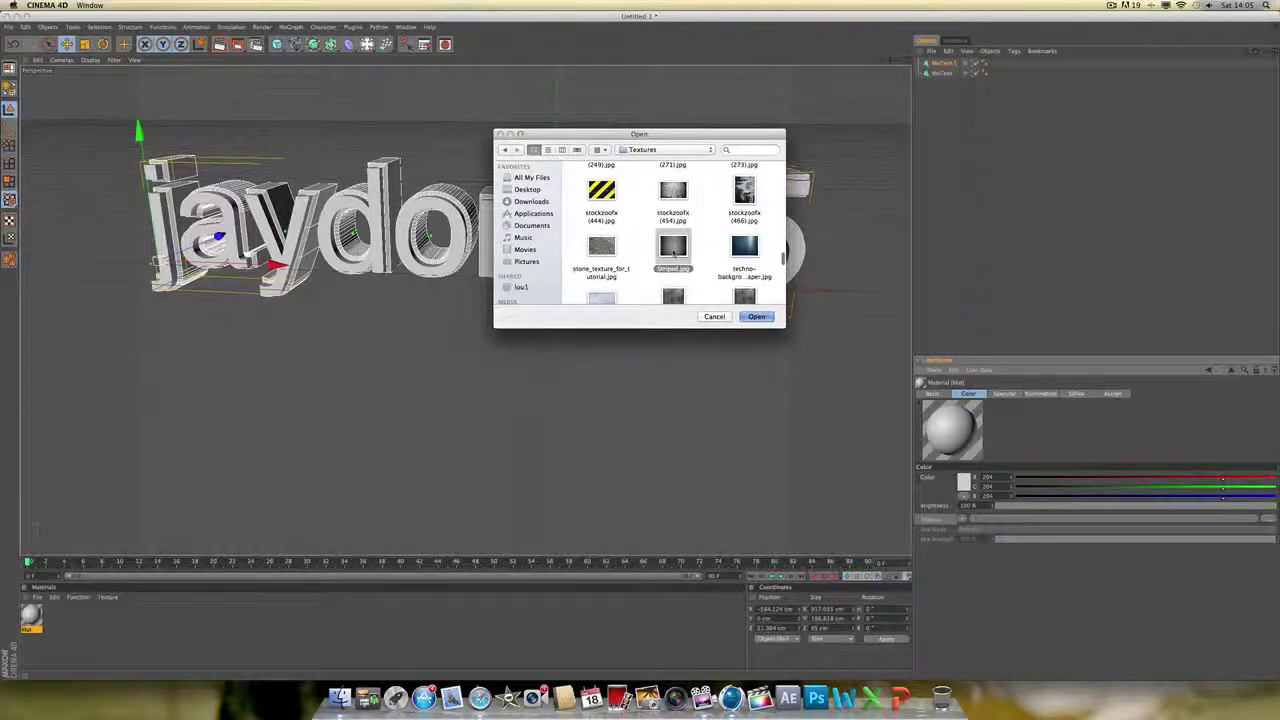
pyautogui.doubleClick(673, 250)
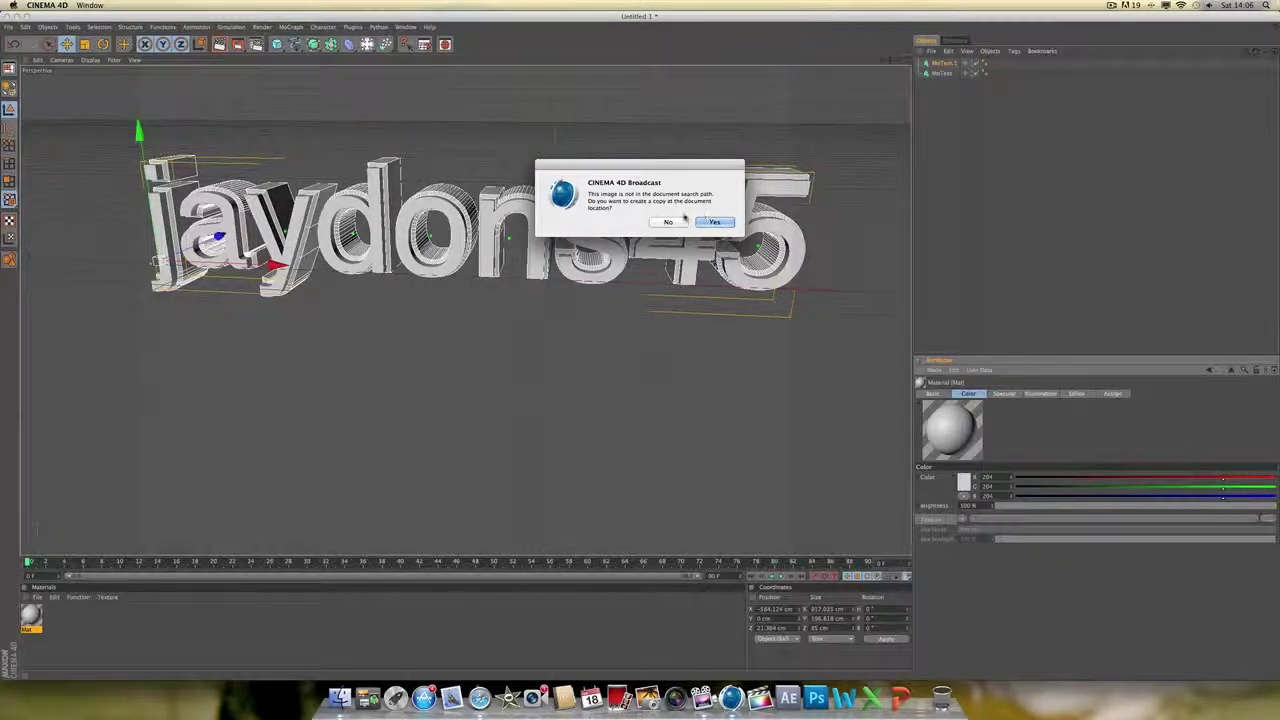
pyautogui.click(714, 222)
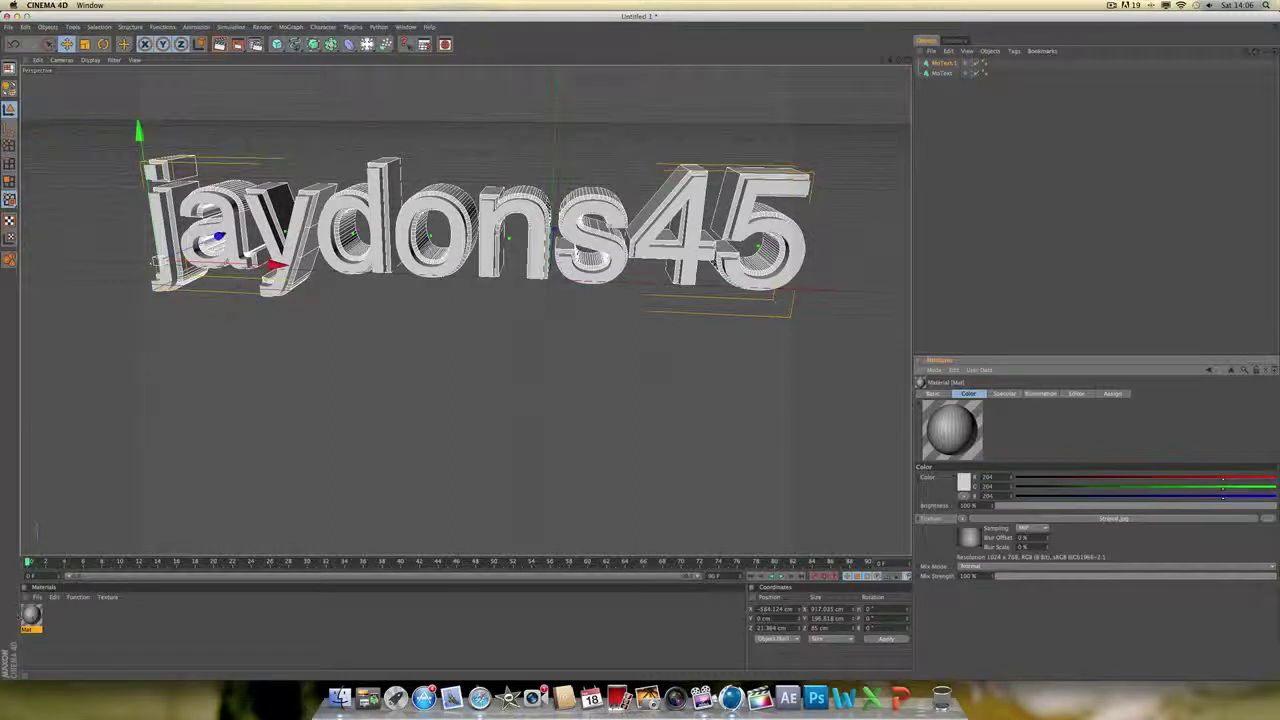
# - Apply the striped material to the duplicated MoText object and render the perspective view
pyautogui.moveTo(31, 615); pyautogui.dragTo(455, 297)
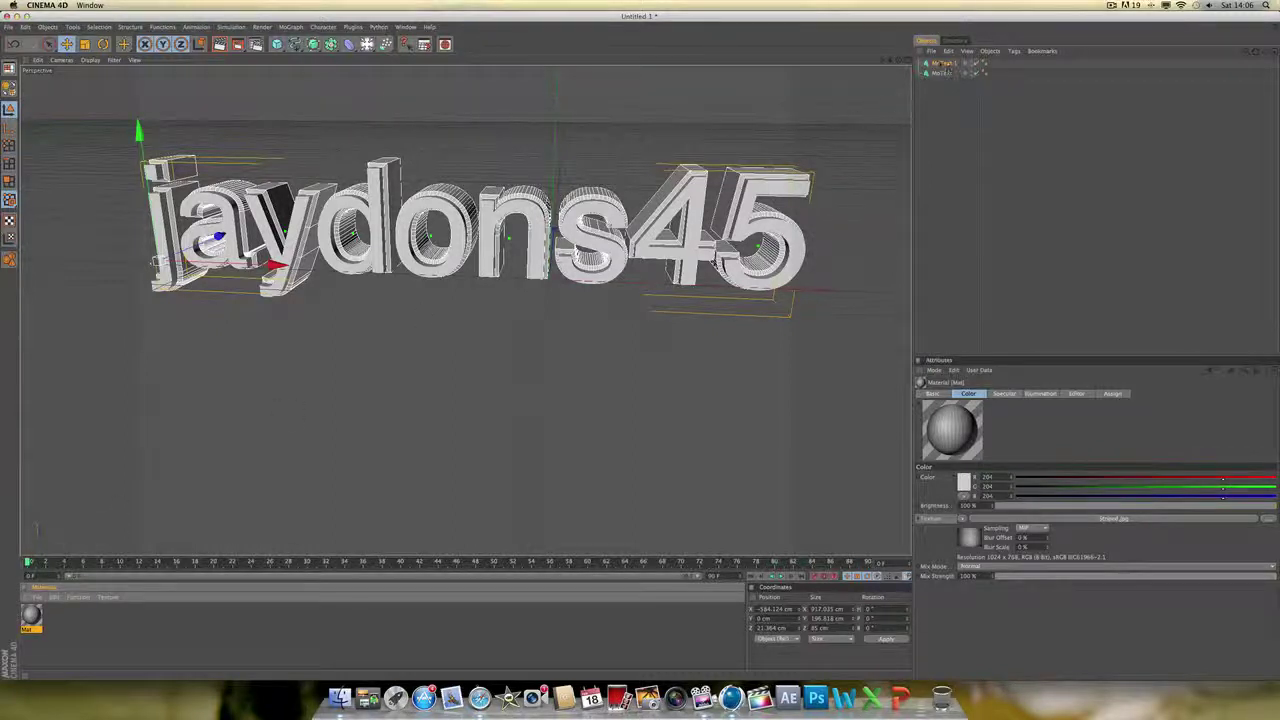
pyautogui.moveTo(944, 66); pyautogui.dragTo(944, 66)
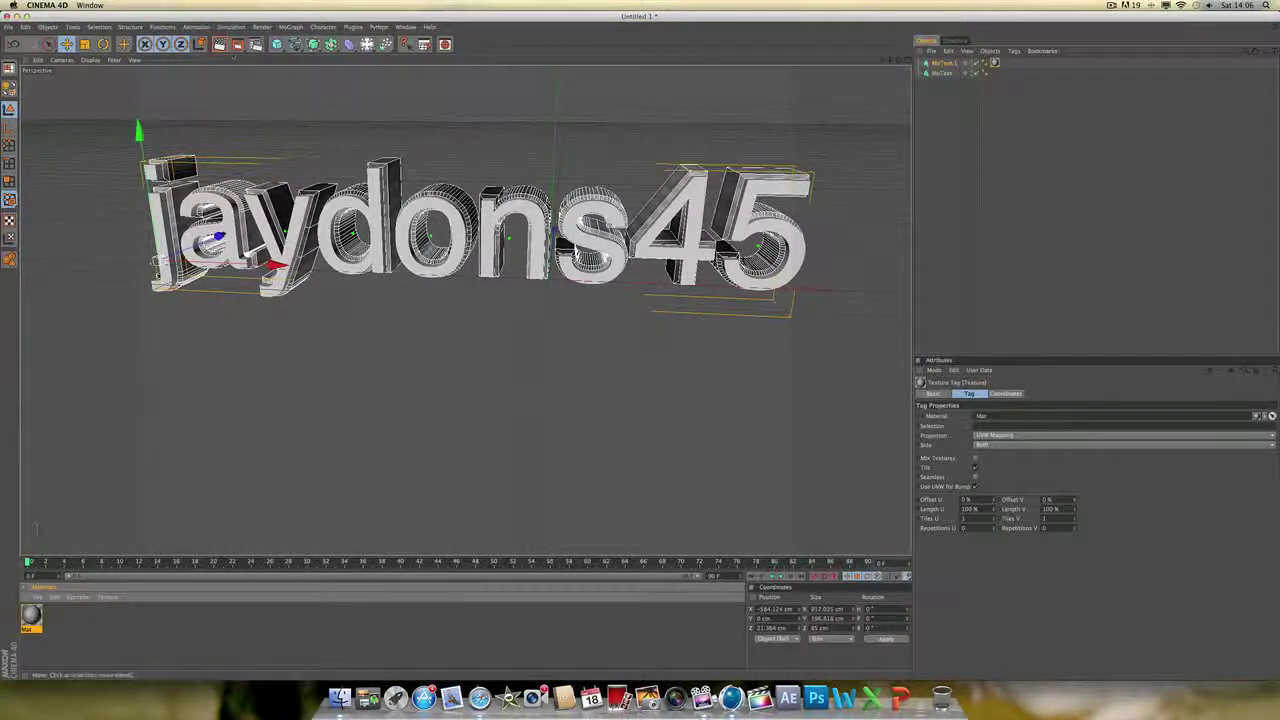
pyautogui.click(219, 44)
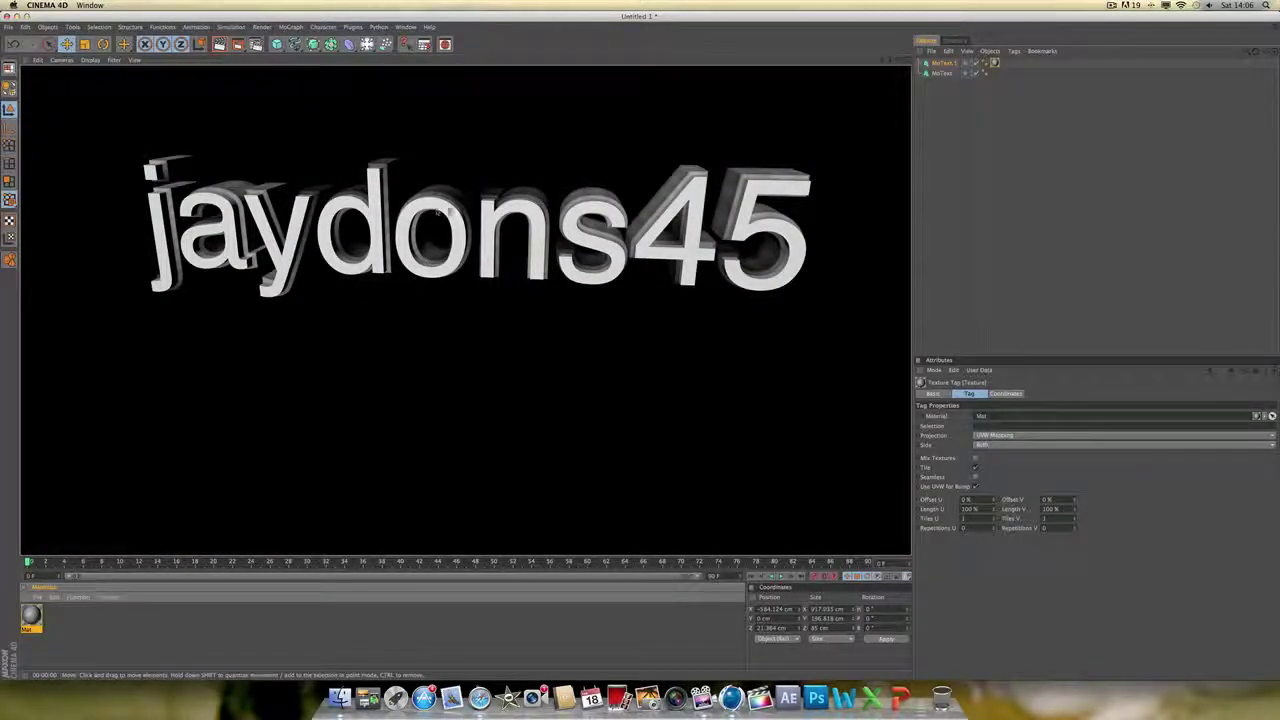
# - Hide the original MoText object and render the view to check the striped duplicate on its own
pyautogui.click(425, 258)
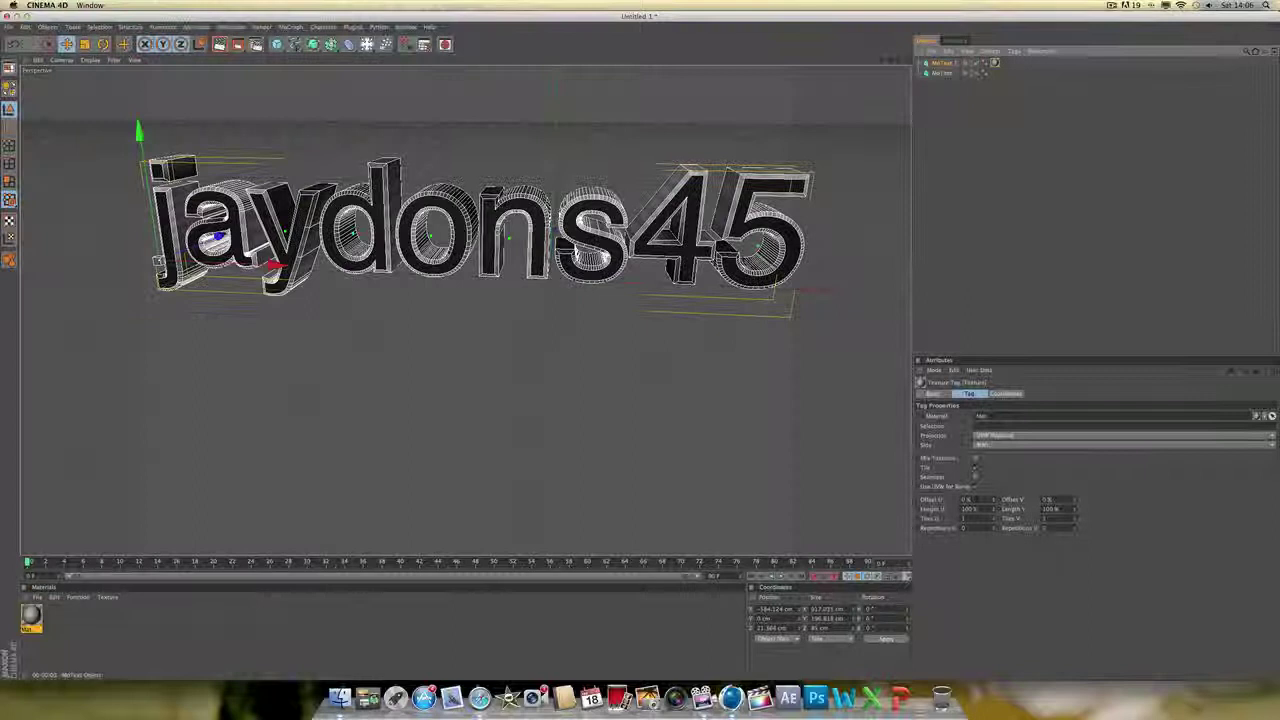
pyautogui.click(219, 44)
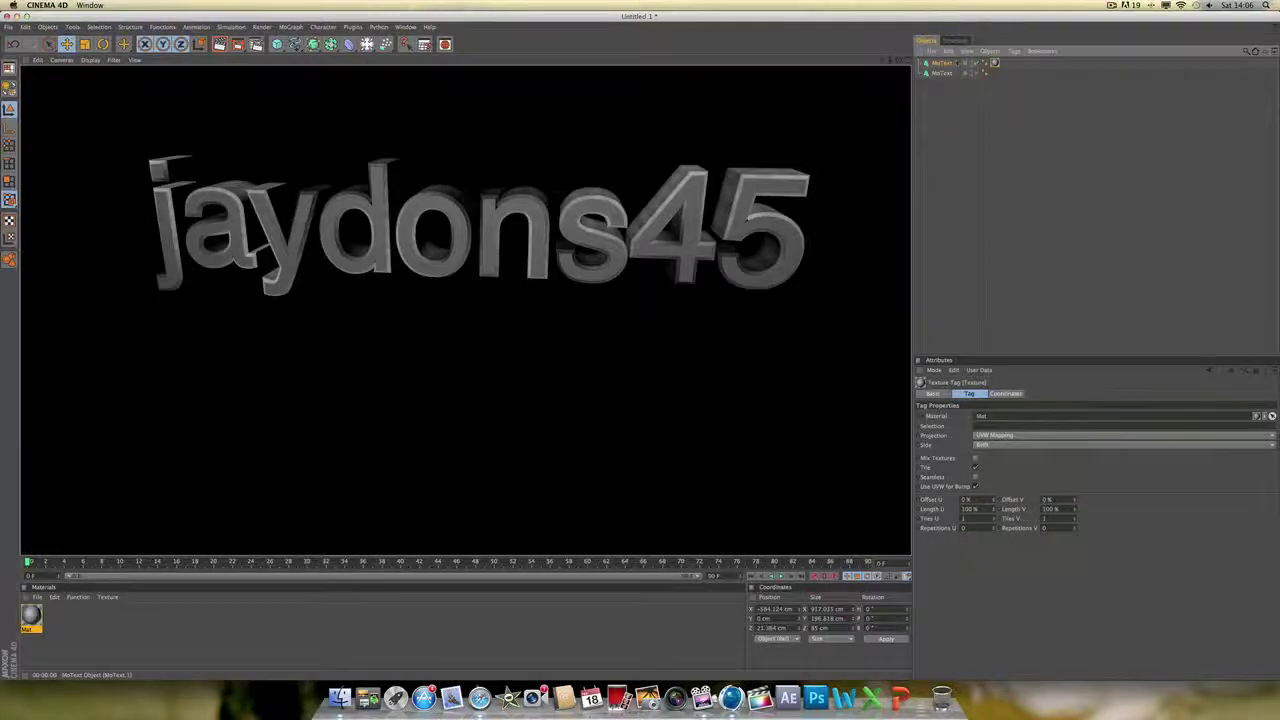
# - Set the projection of the duplicated MoText's texture tag to Flat and render the view
pyautogui.click(955, 63)
pyautogui.click(995, 63)
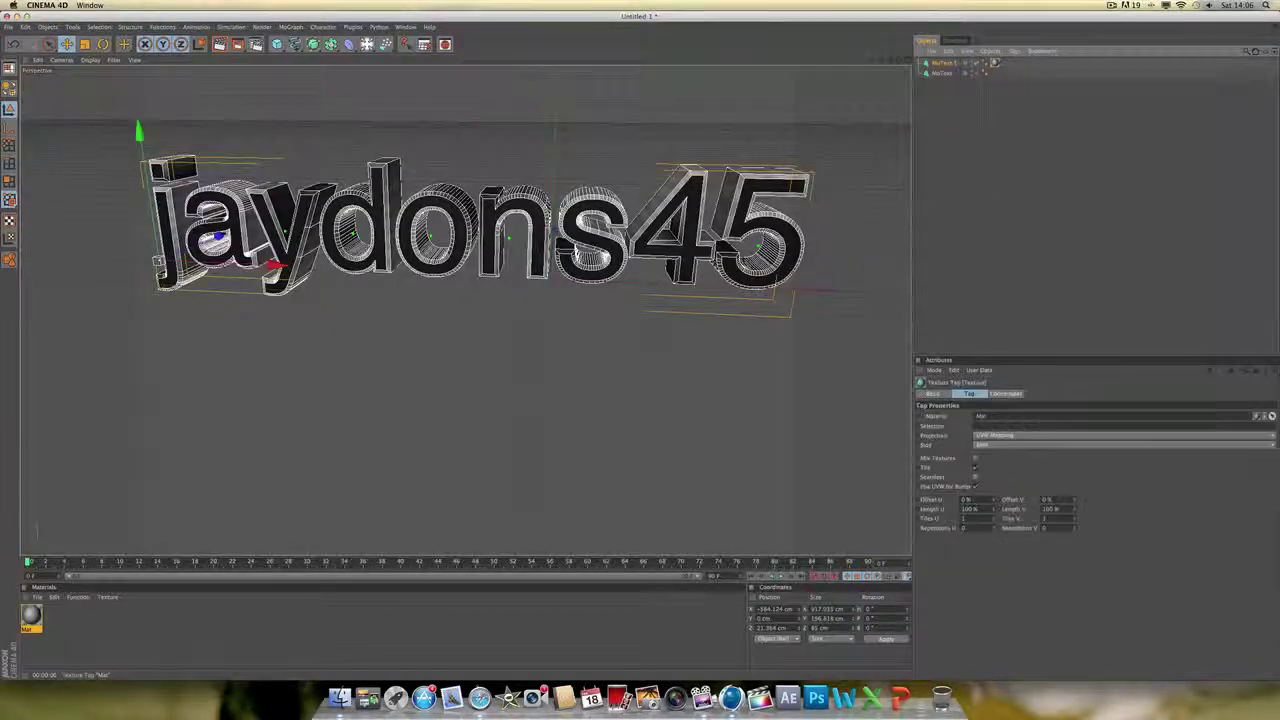
pyautogui.click(1000, 437)
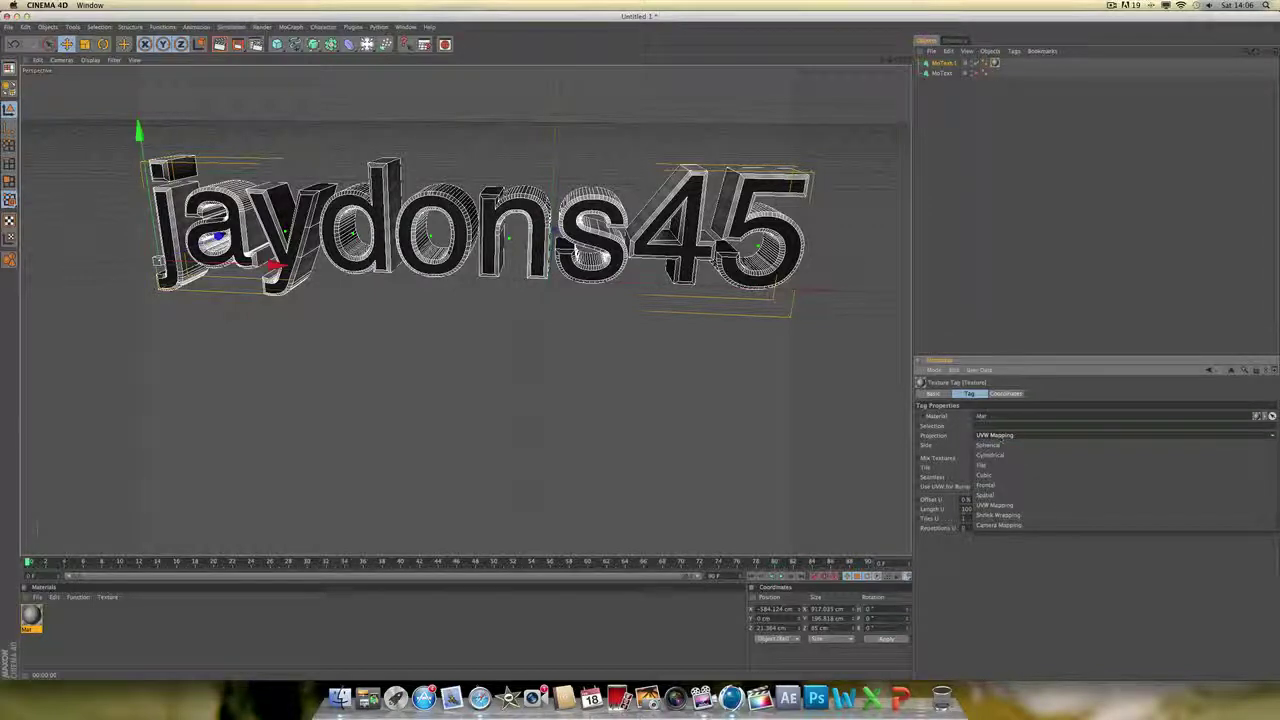
pyautogui.click(990, 466)
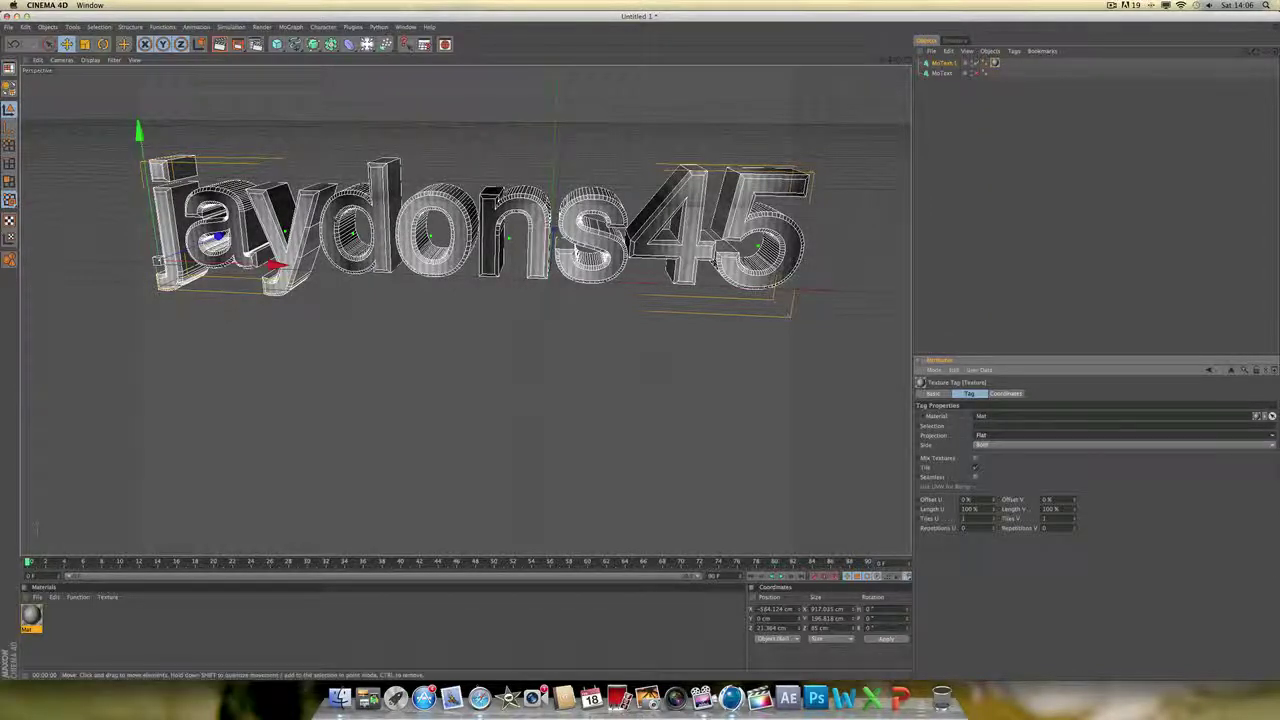
pyautogui.click(219, 44)
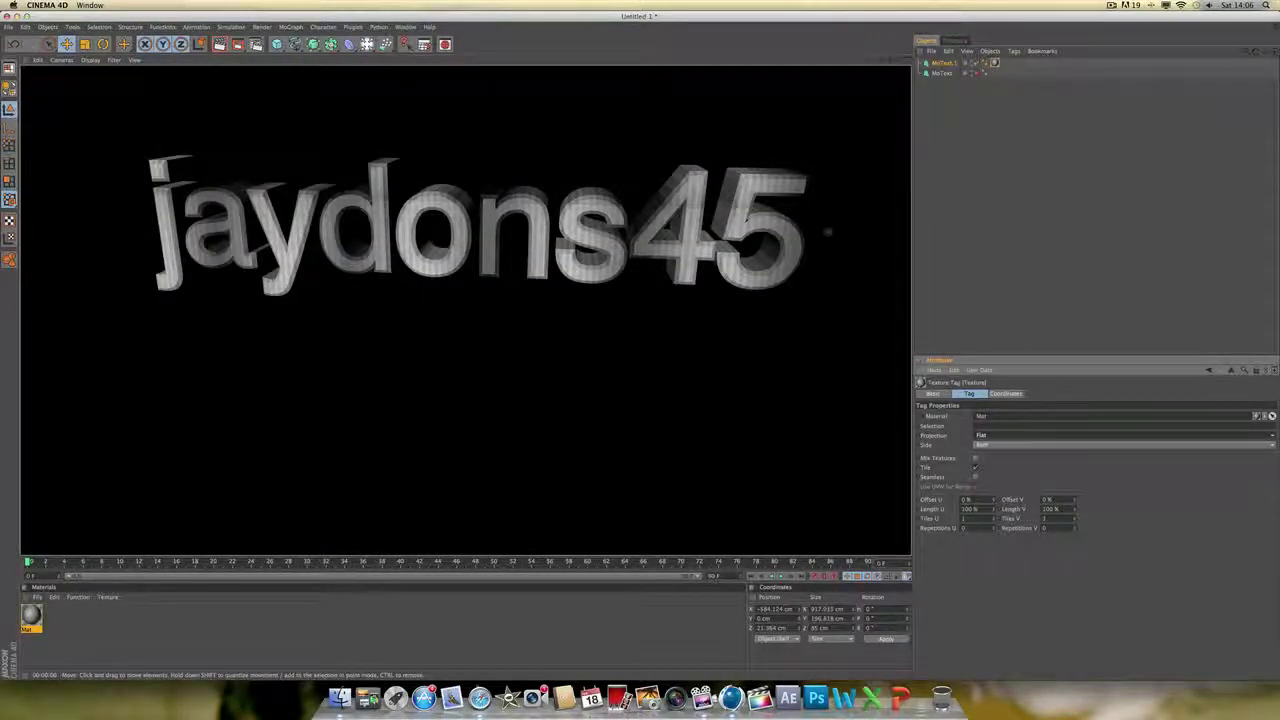
# - Try the Front option for the texture's side and restore it to Both
pyautogui.click(984, 445)
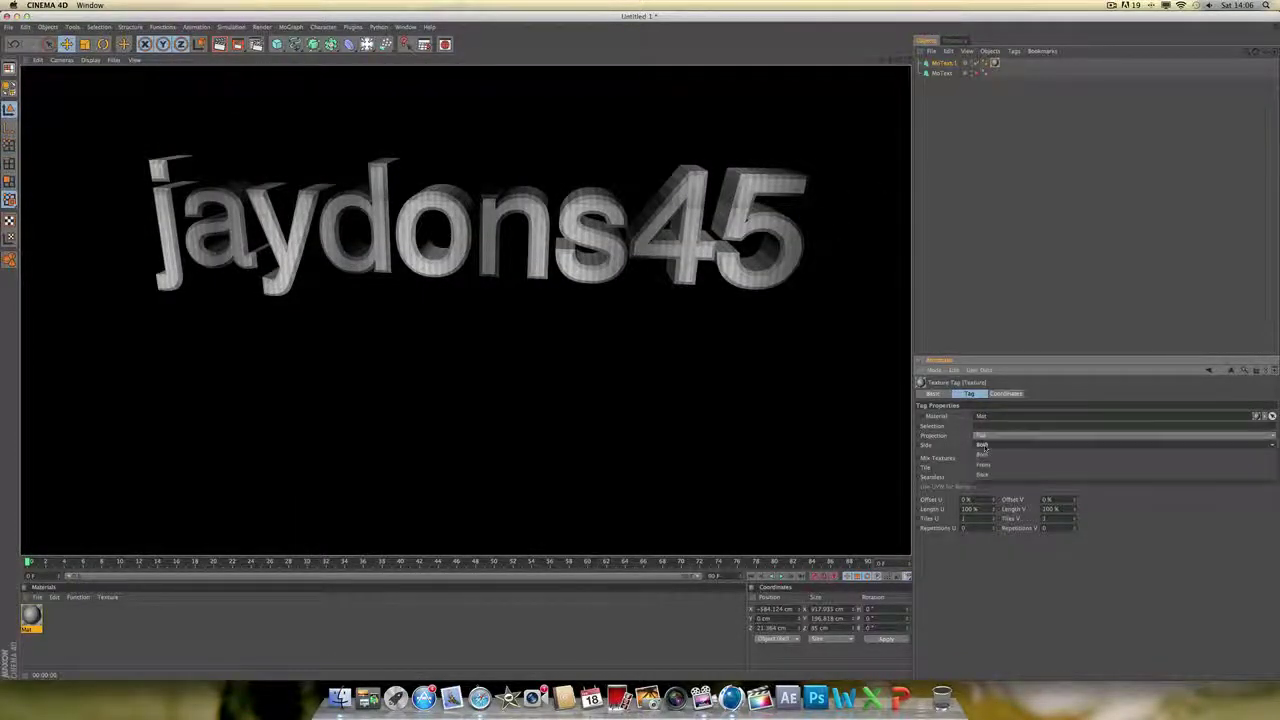
pyautogui.click(984, 464)
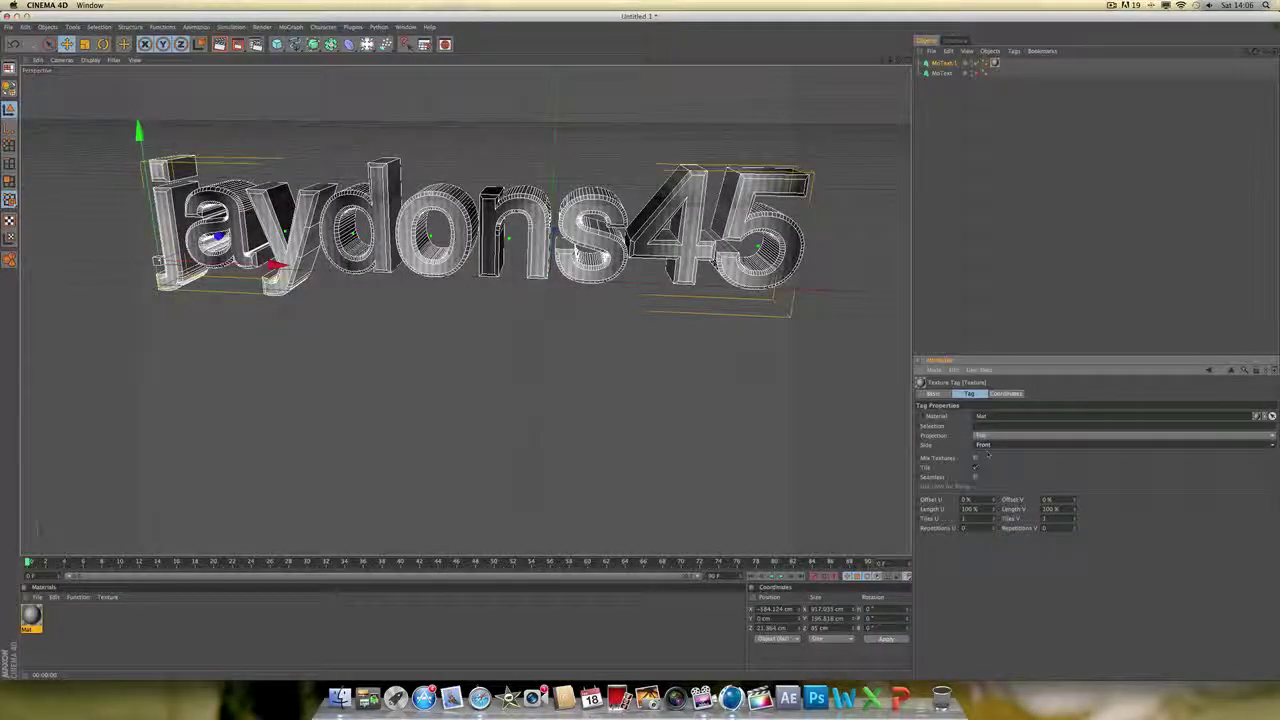
pyautogui.click(988, 452)
pyautogui.click(986, 440)
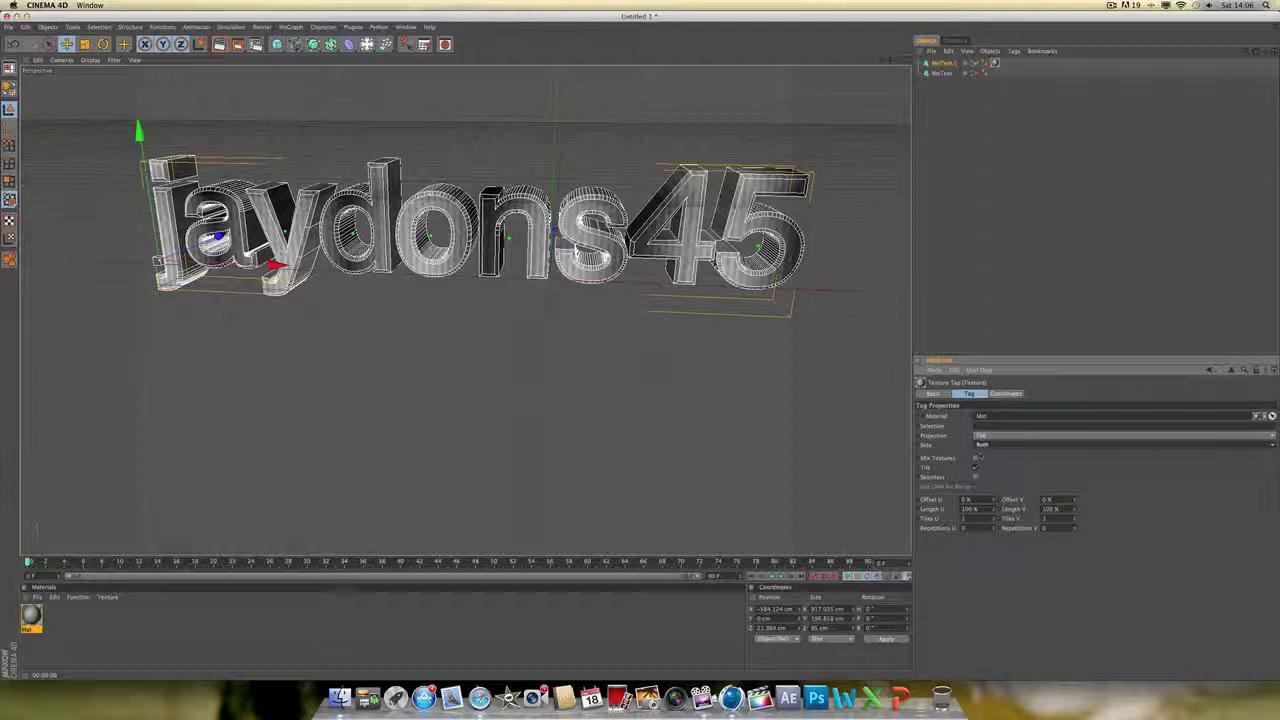
# - Set the striped texture's Length U to -14 % on the duplicate and render the view
pyautogui.moveTo(994, 509); pyautogui.dragTo(995, 511)
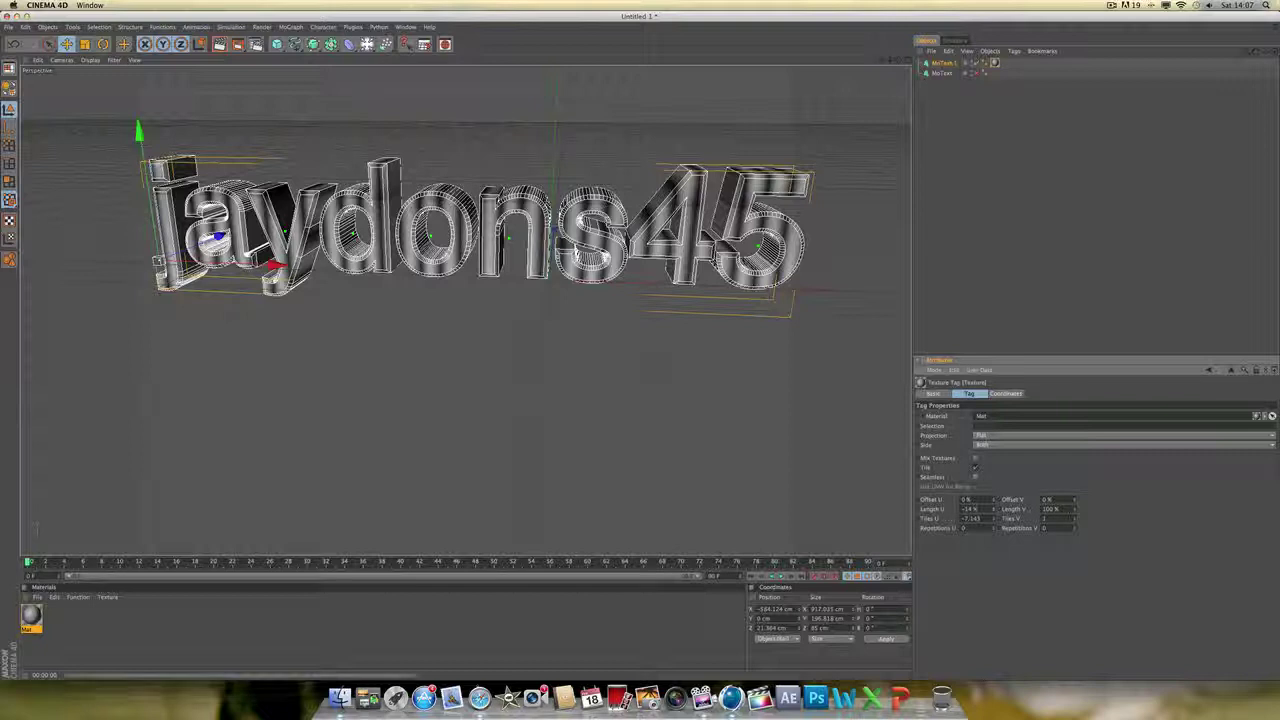
pyautogui.click(219, 44)
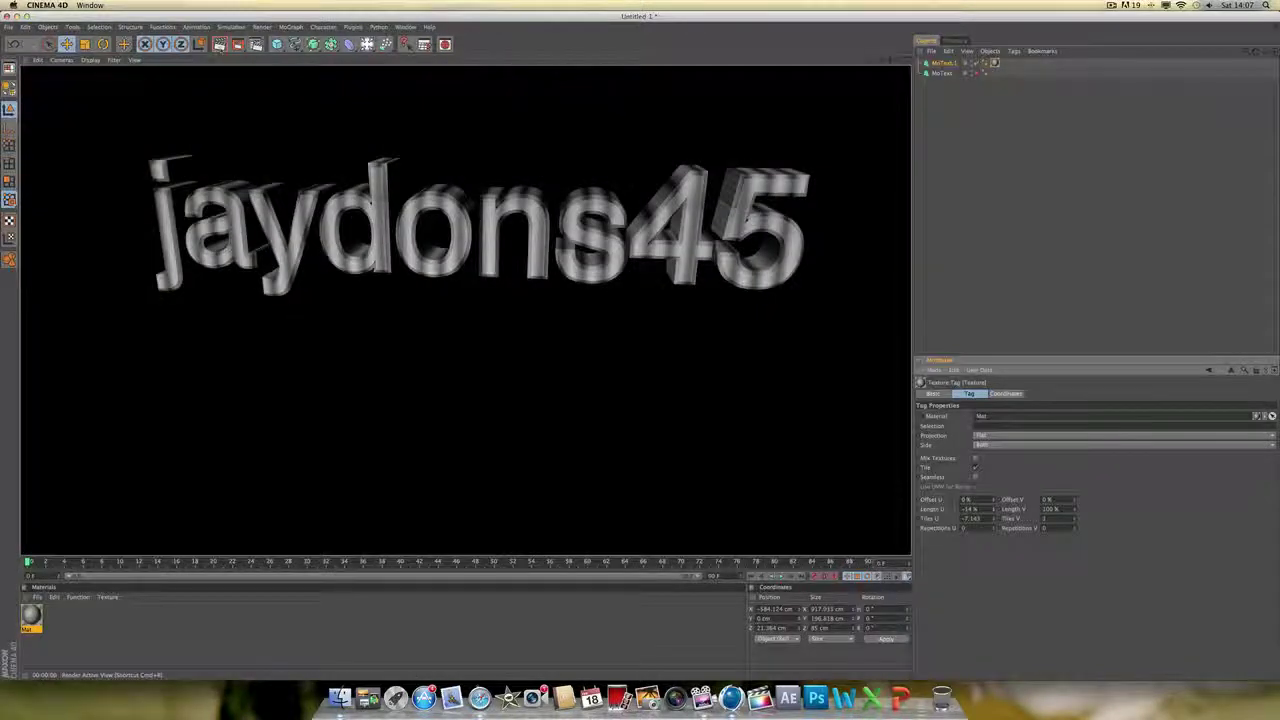
# - Show the original MoText again and create a second material with the yellow-and-black striped image from the Textures folder as its colour texture
pyautogui.click(974, 74)
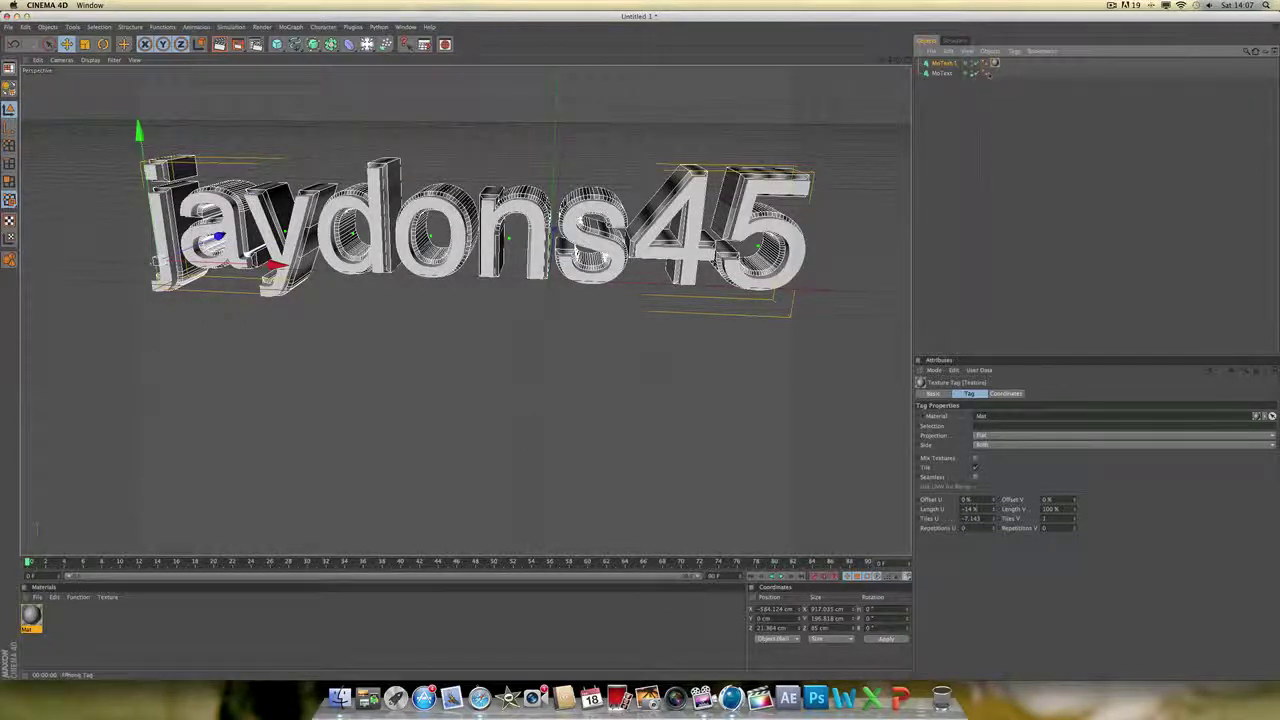
pyautogui.doubleClick(304, 611)
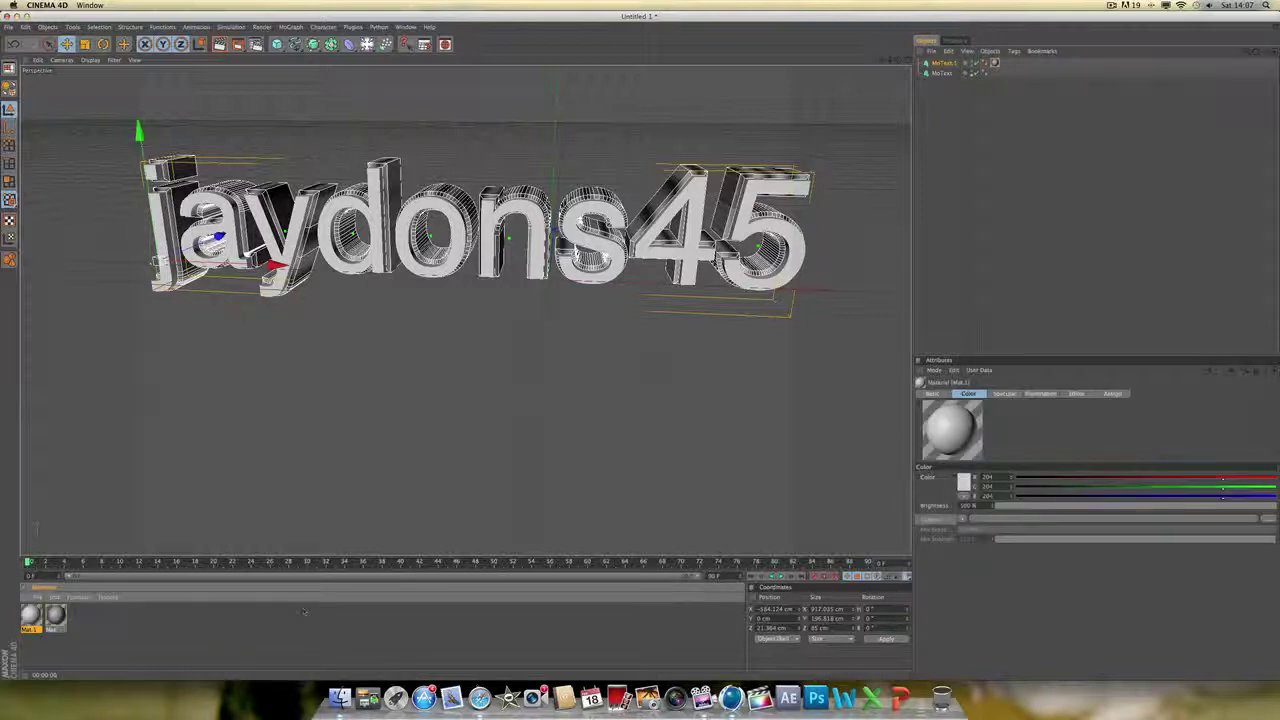
pyautogui.click(1268, 518)
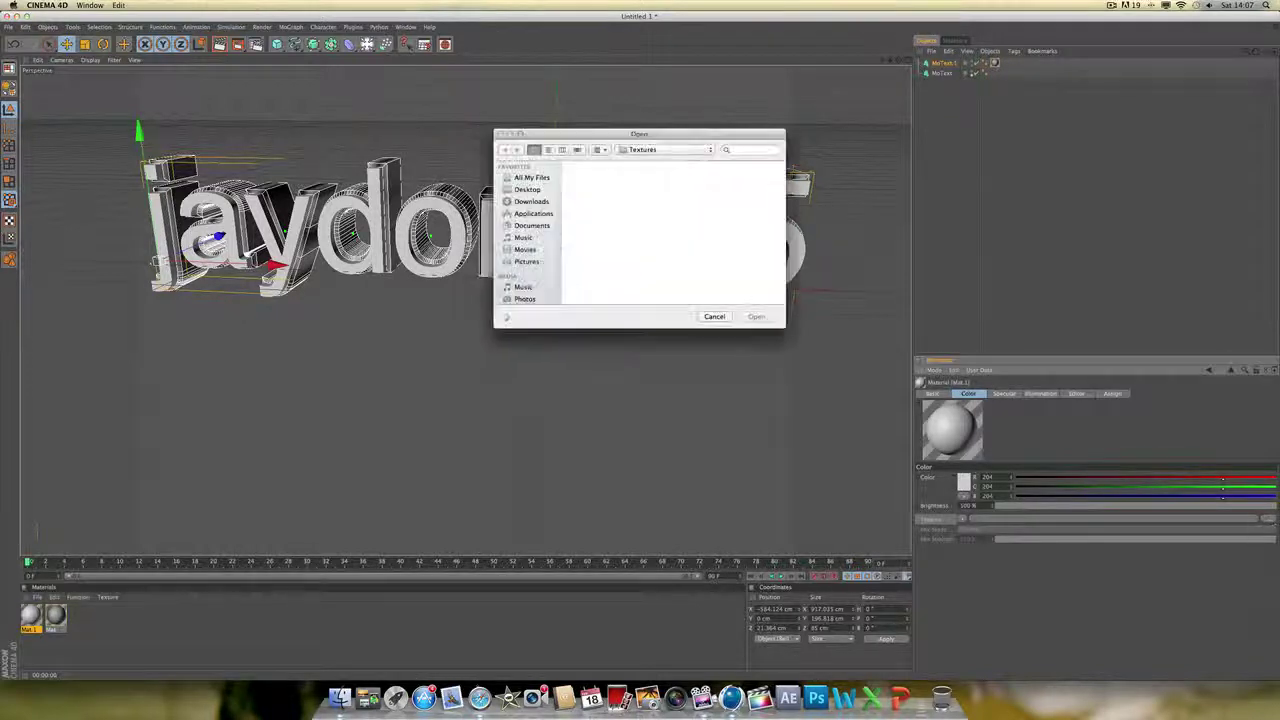
pyautogui.scroll(-3, 639, 226)
pyautogui.scroll(4, 639, 226)
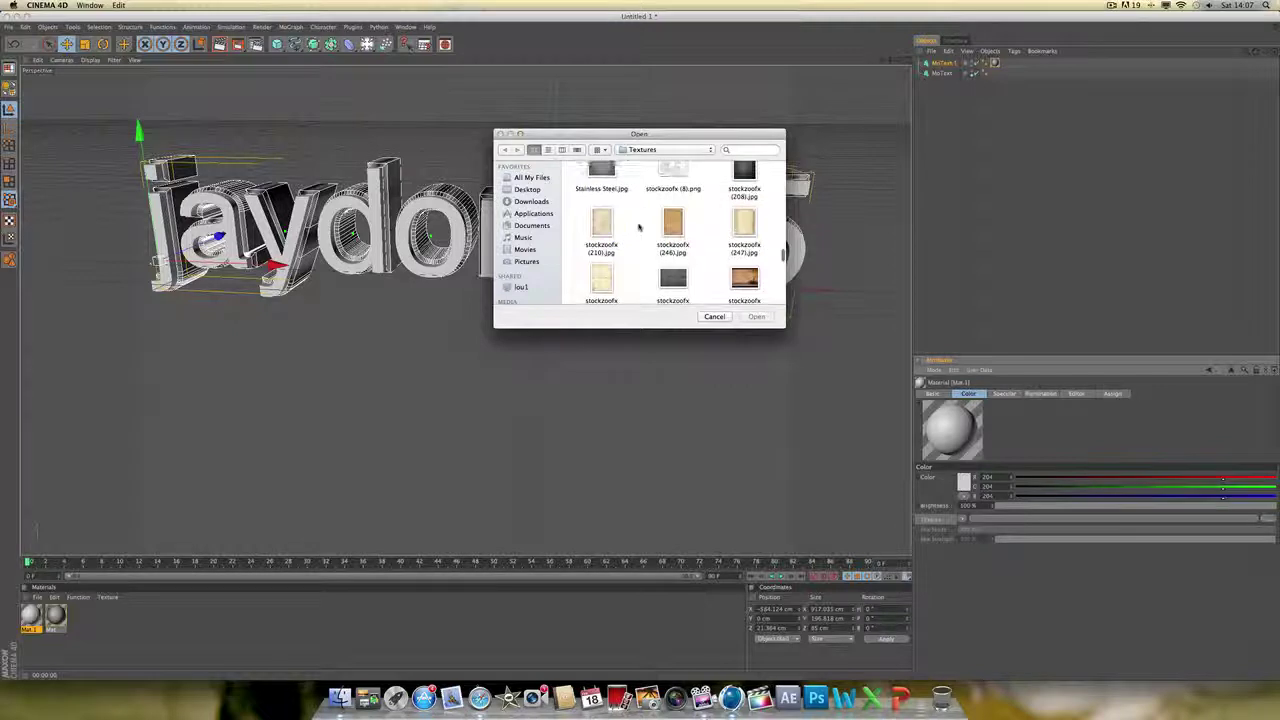
pyautogui.click(601, 268)
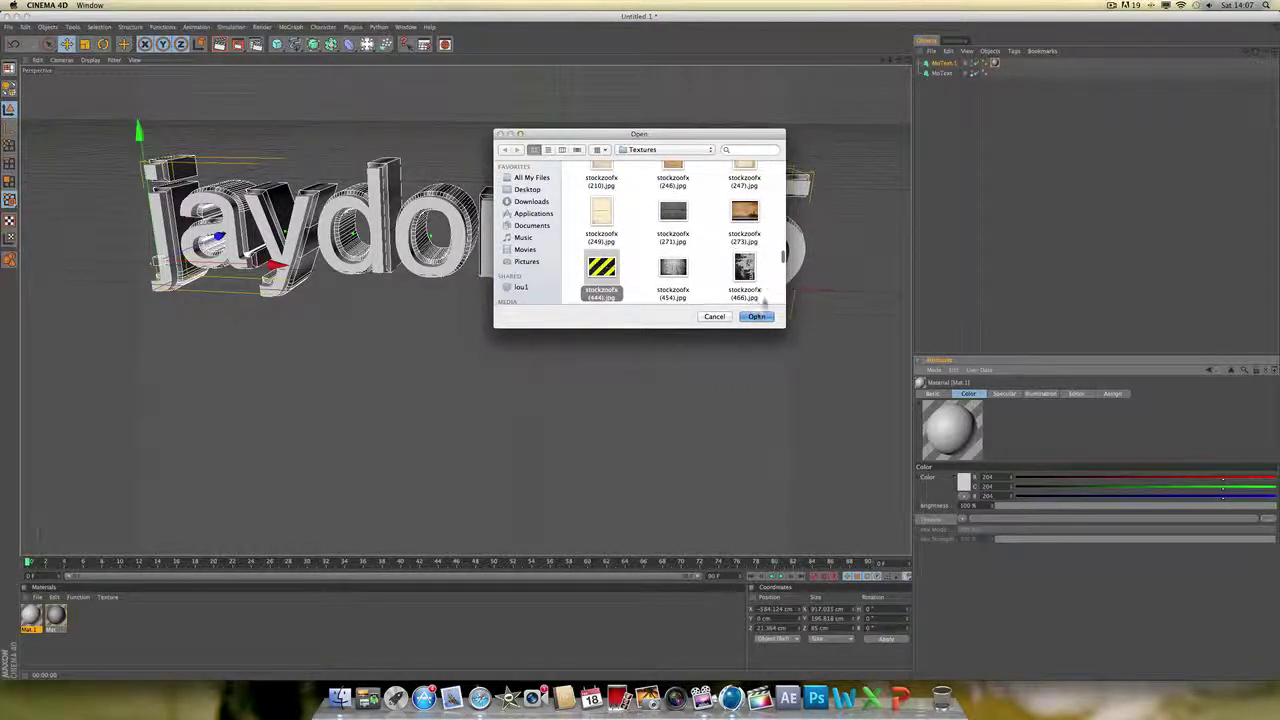
pyautogui.click(757, 316)
pyautogui.click(720, 223)
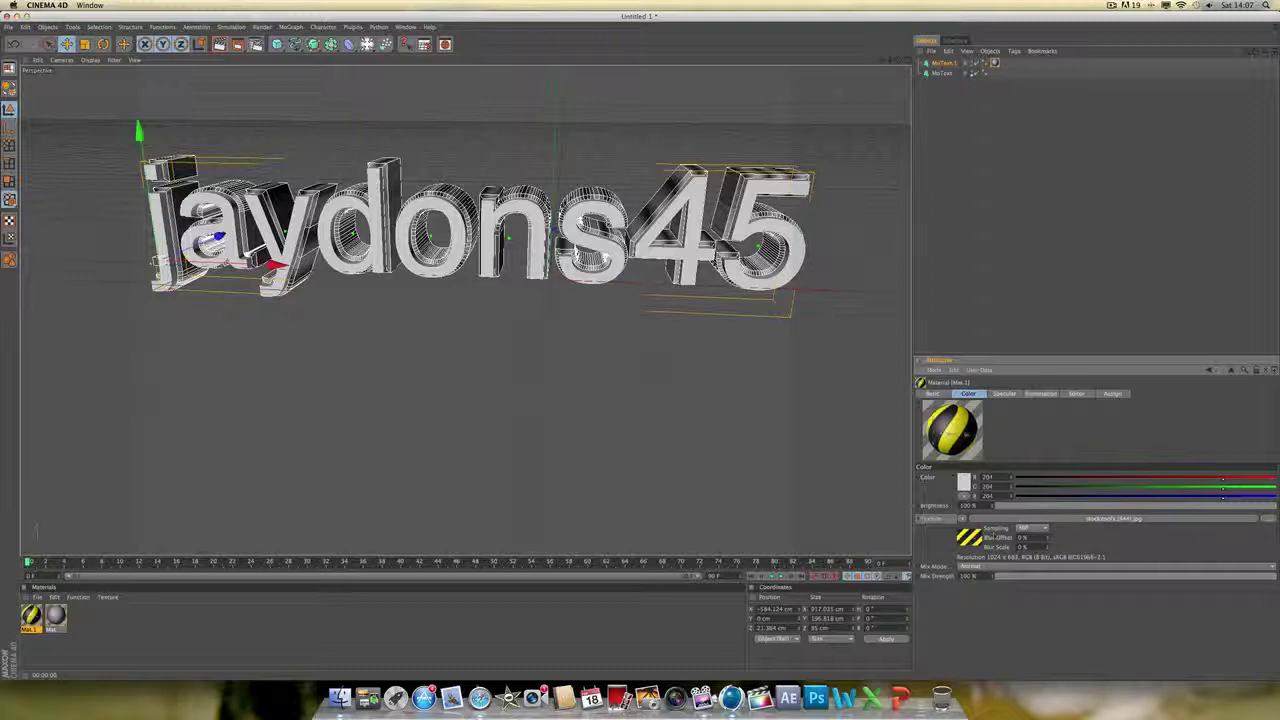
# - Apply the yellow-and-black material to the original MoText with Flat projection and render the view
pyautogui.scroll(5, 466, 300)
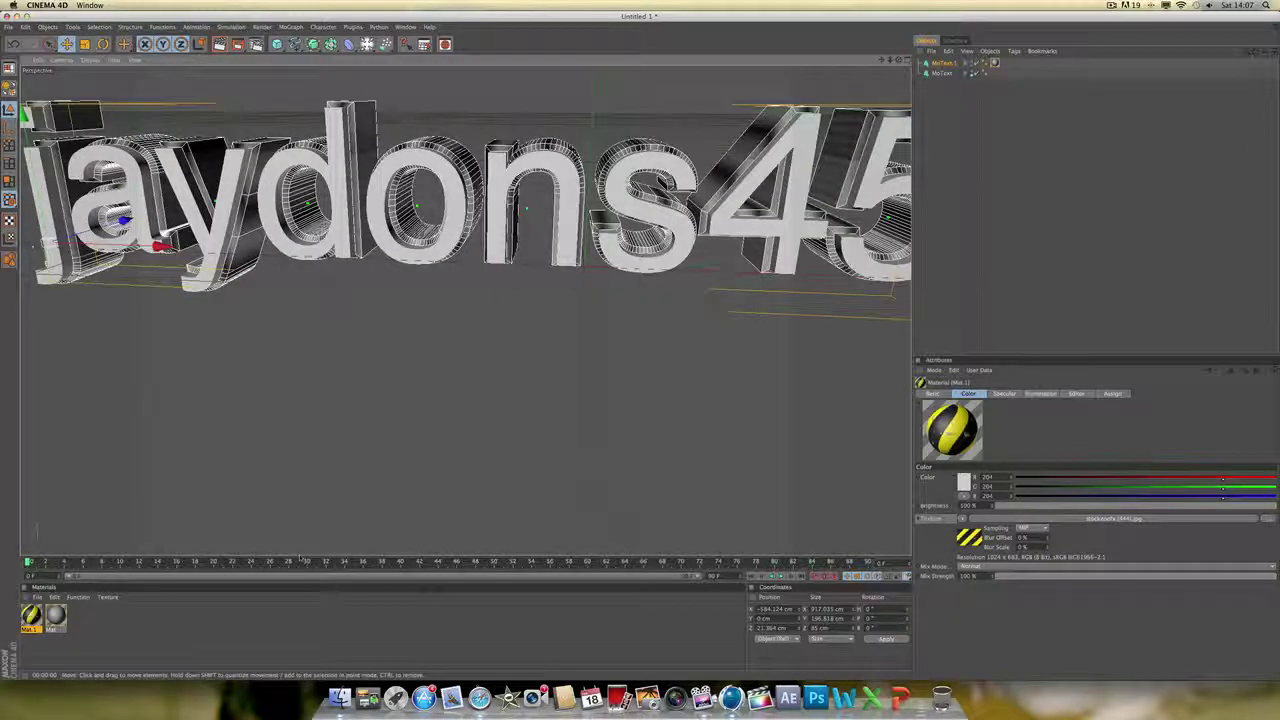
pyautogui.scroll(-4, 466, 300)
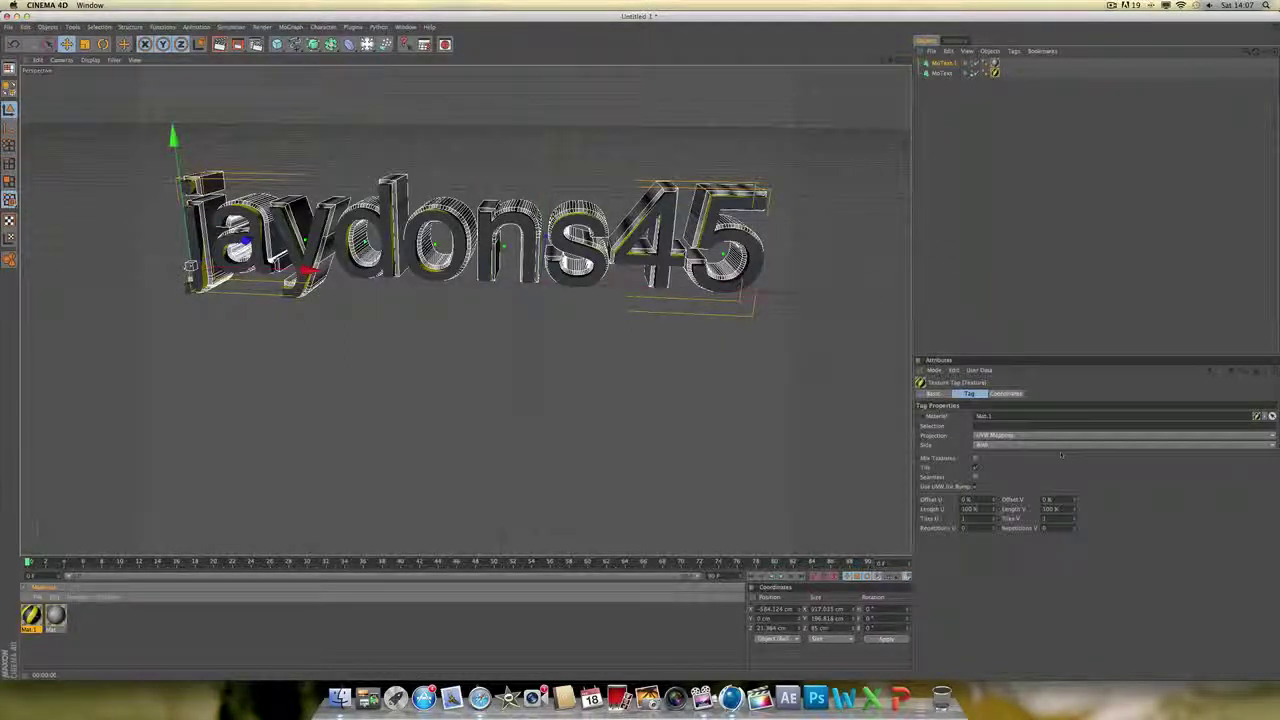
pyautogui.click(1000, 435)
pyautogui.click(998, 466)
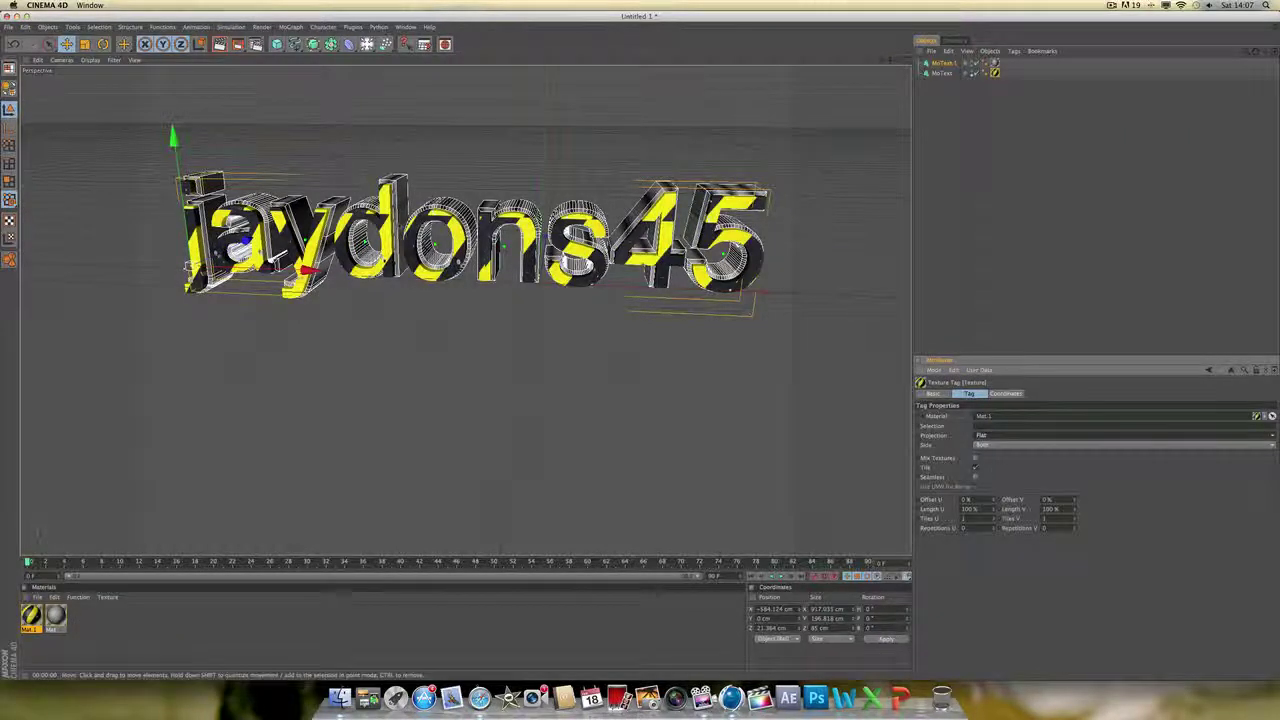
pyautogui.click(219, 44)
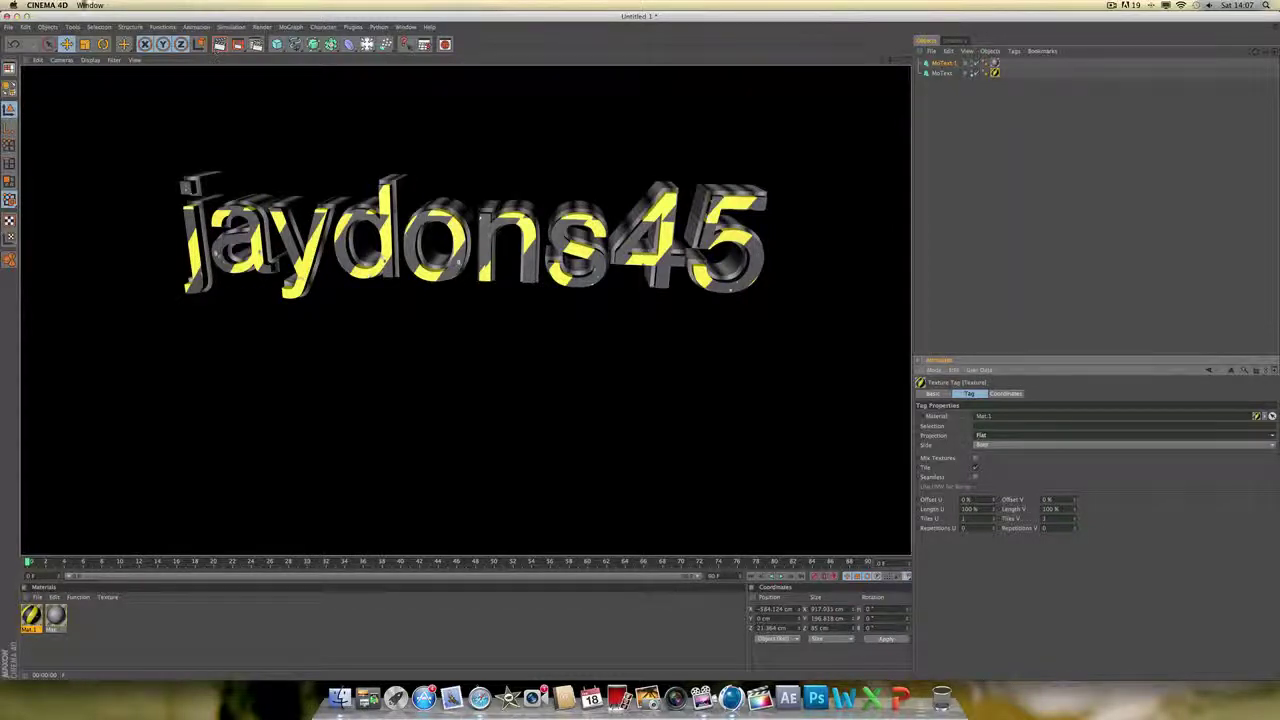
# - Render the textured text from a steep side angle to check its extruded sides
pyautogui.moveTo(899, 60)
pyautogui.mouseDown()
pyautogui.moveTo(1050, 52)
pyautogui.moveTo(720, 52)
pyautogui.moveTo(474, 3)
pyautogui.mouseUp()
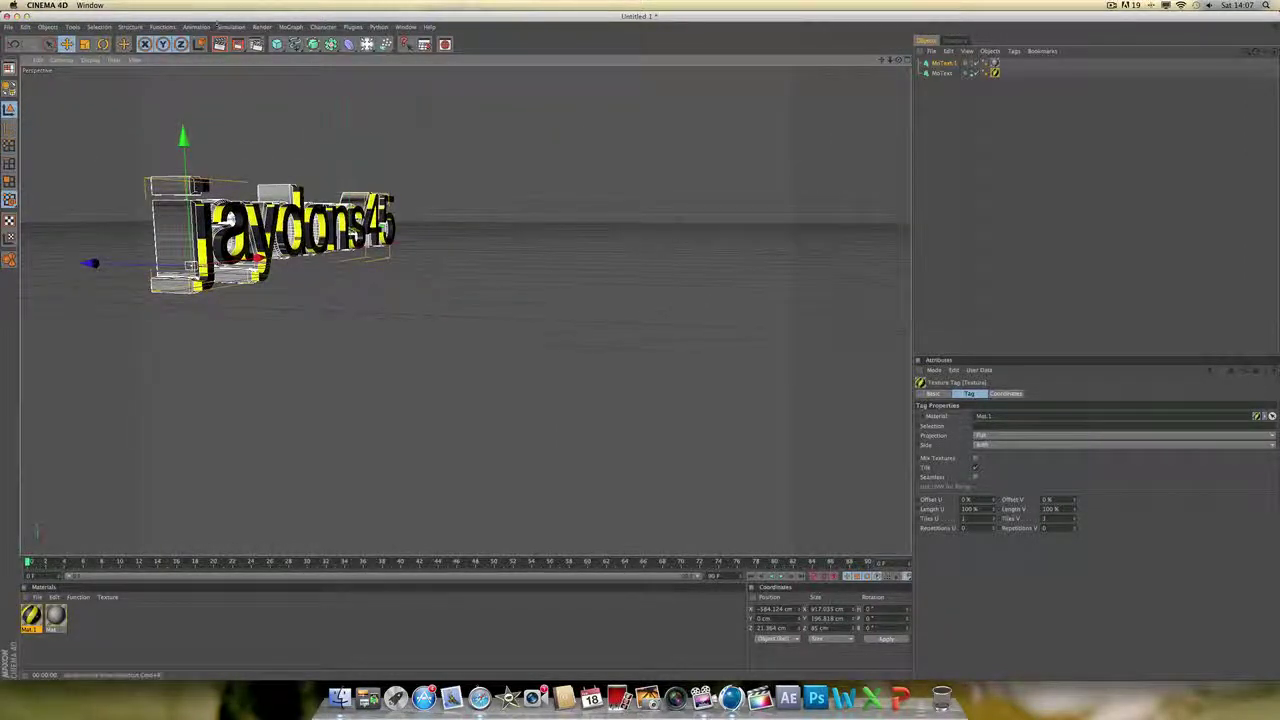
pyautogui.click(219, 45)
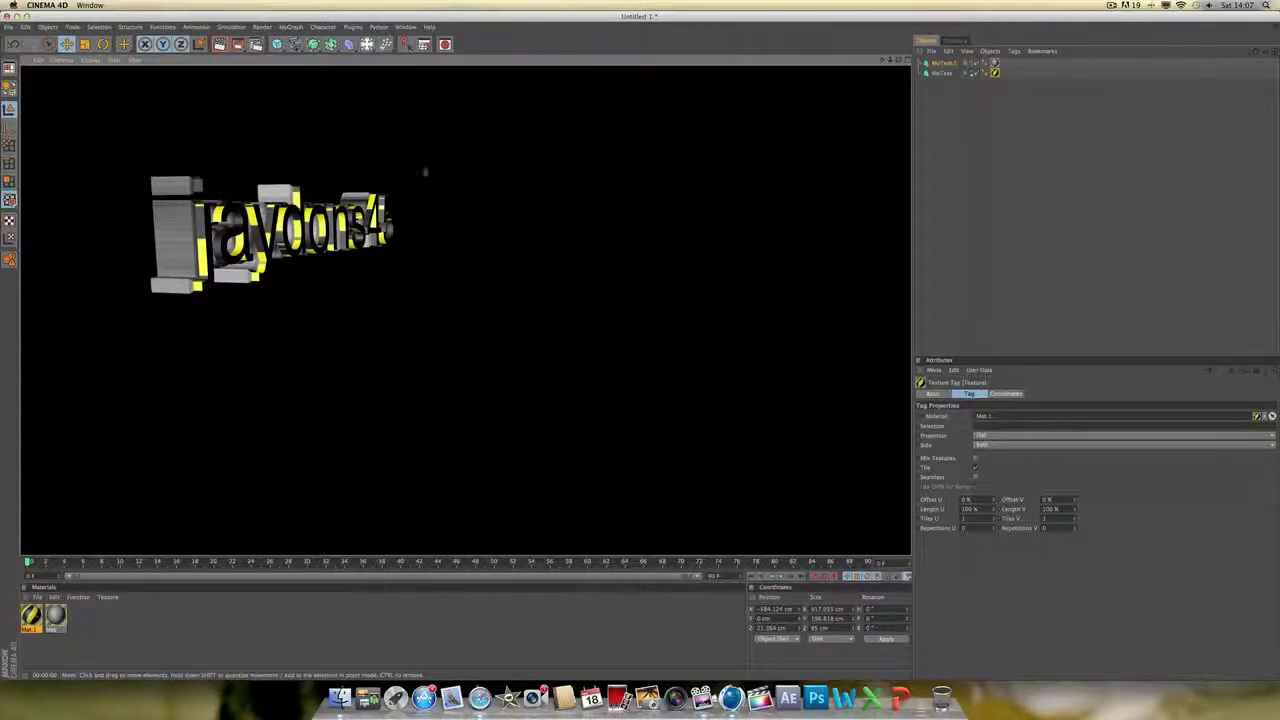
pyautogui.moveTo(899, 60); pyautogui.dragTo(684, 60)
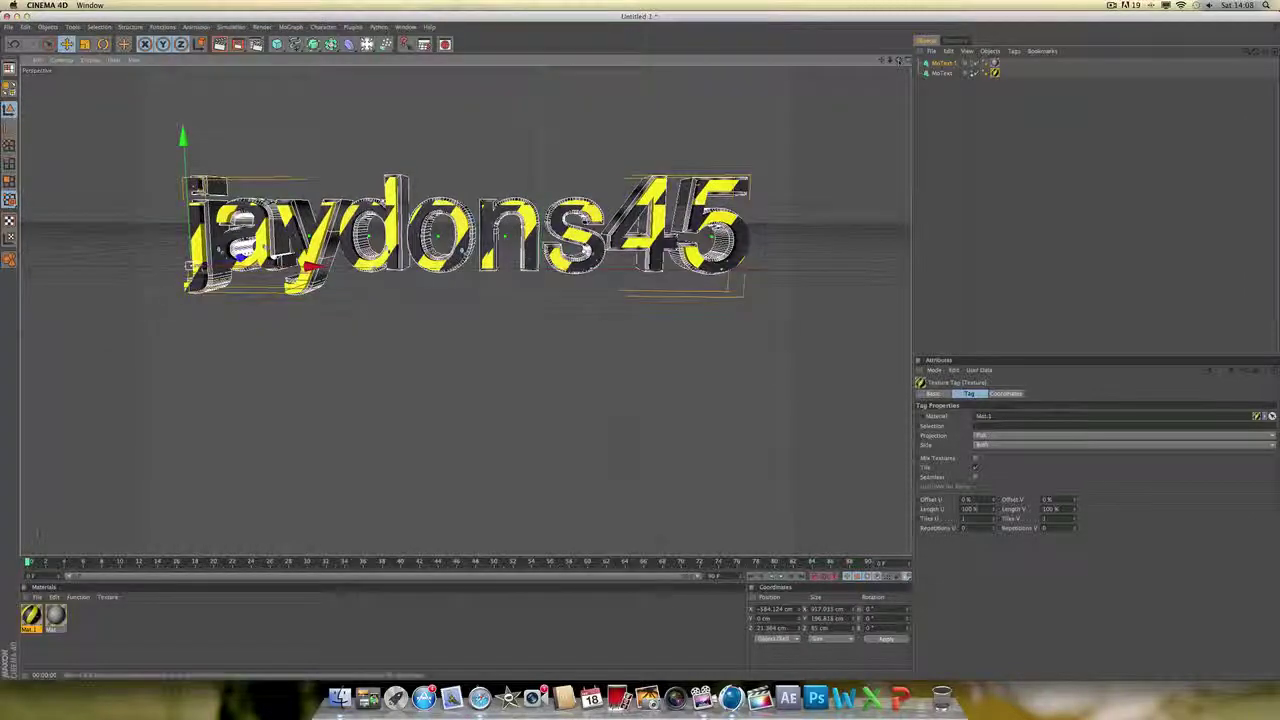
# - Render a close-up of the middle letters from a raised angle and the whole text from farther away
pyautogui.scroll(5, 466, 310)
pyautogui.scroll(3, 299, 228)
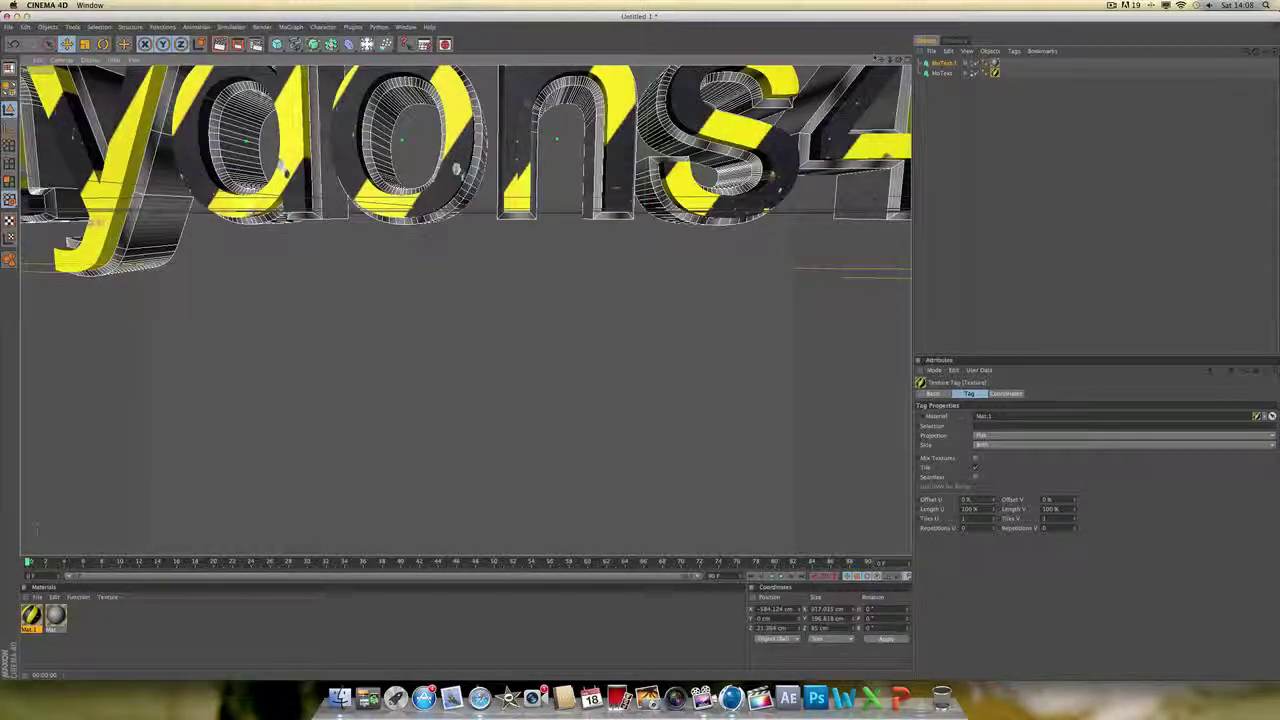
pyautogui.moveTo(898, 60); pyautogui.dragTo(830, 64)
pyautogui.keyDown('alt'); pyautogui.moveTo(482, 88); pyautogui.dragTo(440, 70); pyautogui.keyUp('alt')
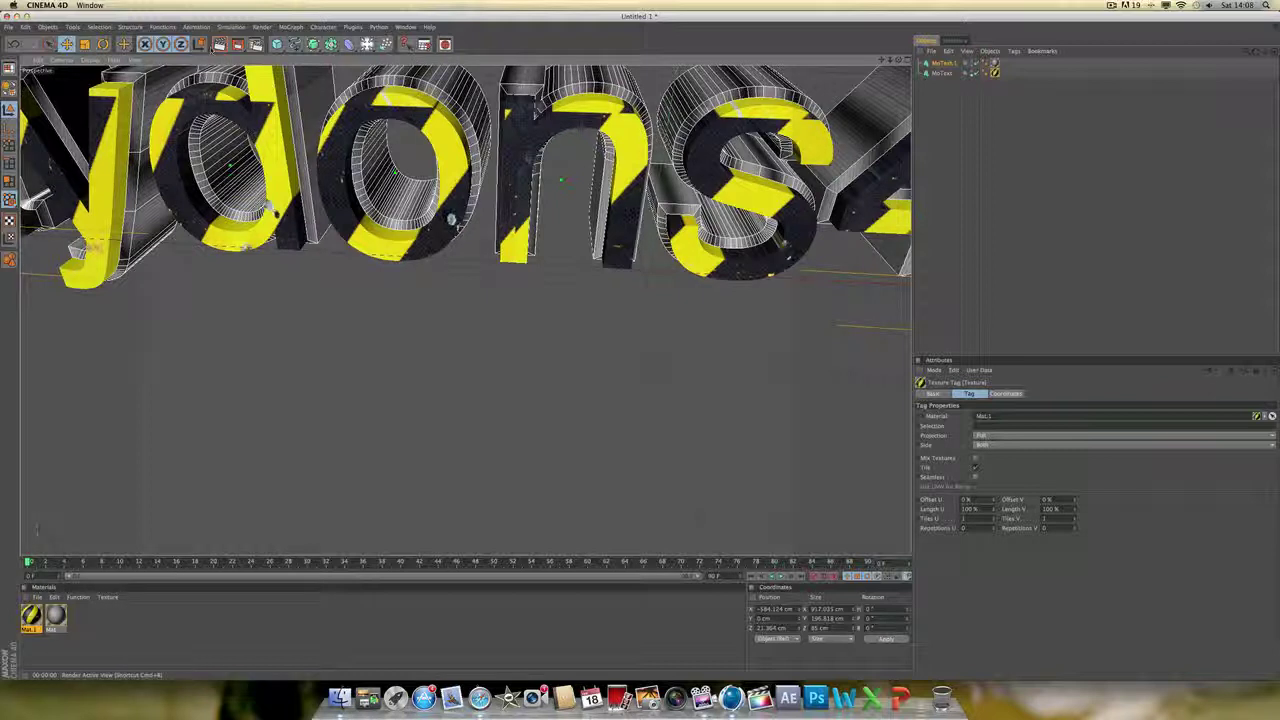
pyautogui.click(405, 44)
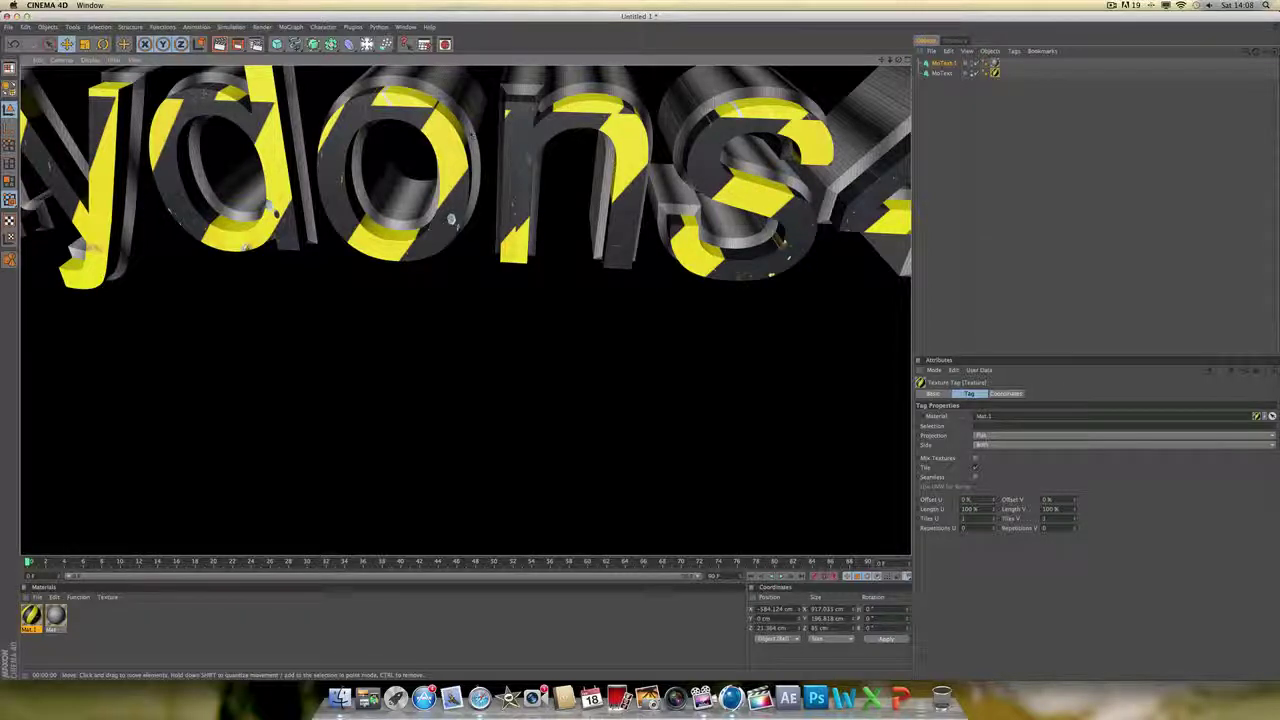
pyautogui.scroll(-10, 428, 137)
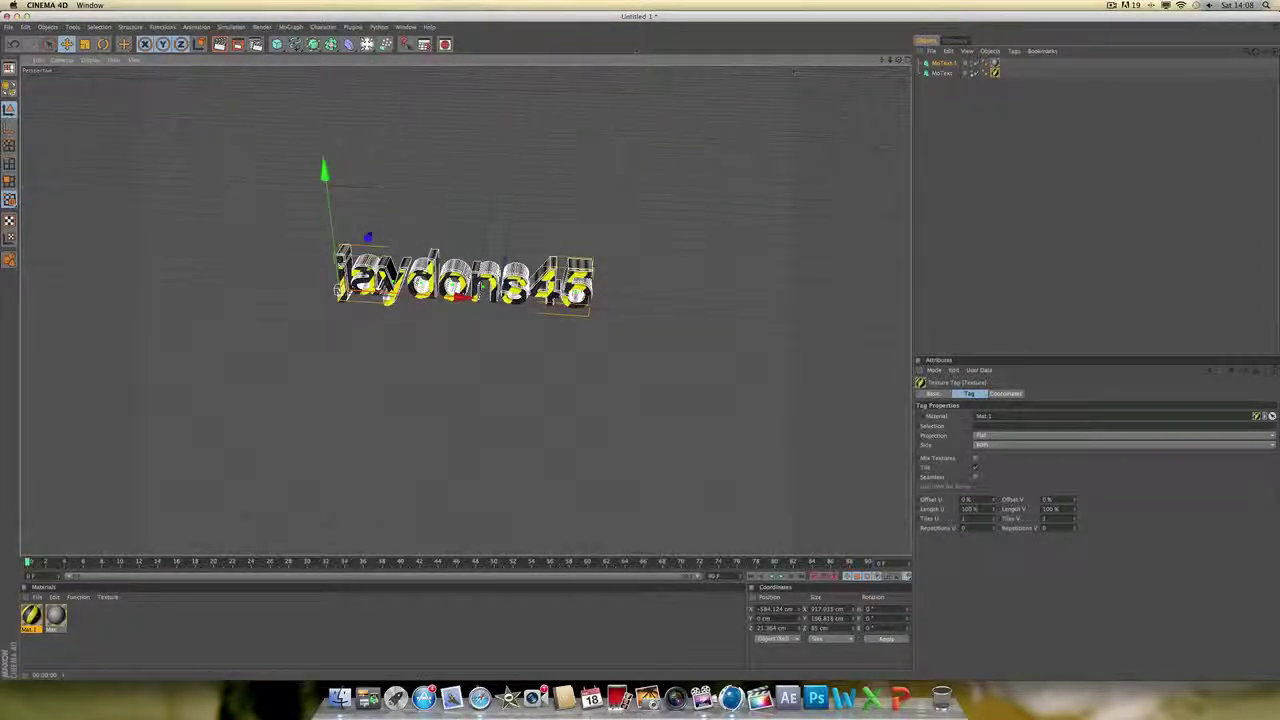
pyautogui.hotkey('ctrl', 'r')
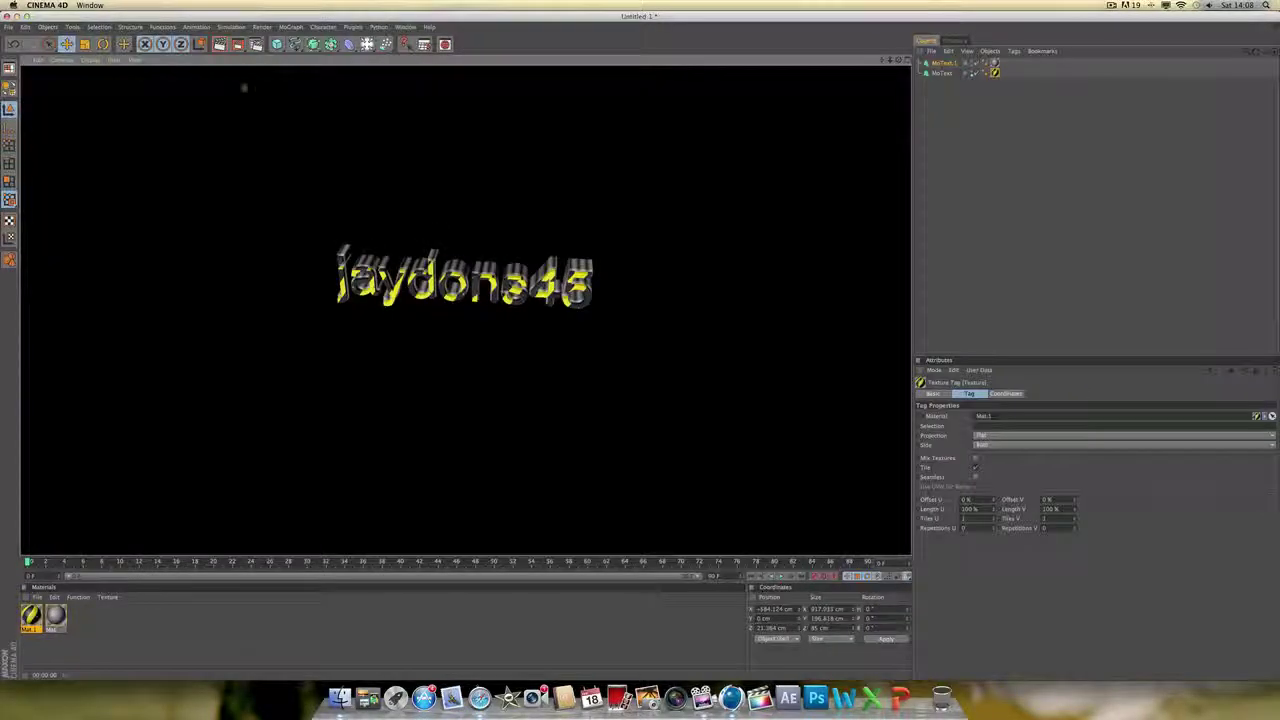